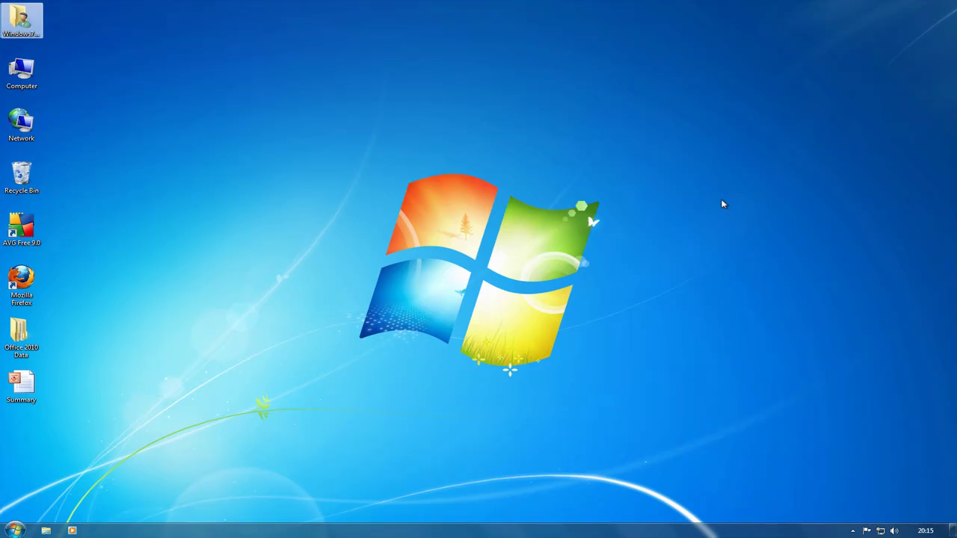
Open the Start menu, glance at All Programs, and reopen it to show Word 2010 and the other Office 2010 entries.
click(23, 525)
click(75, 488)
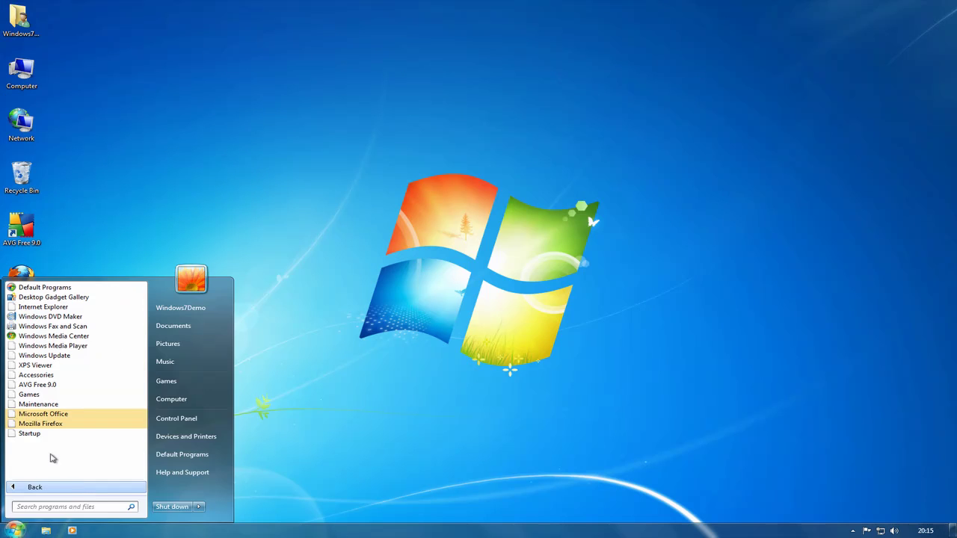
click(16, 528)
click(16, 528)
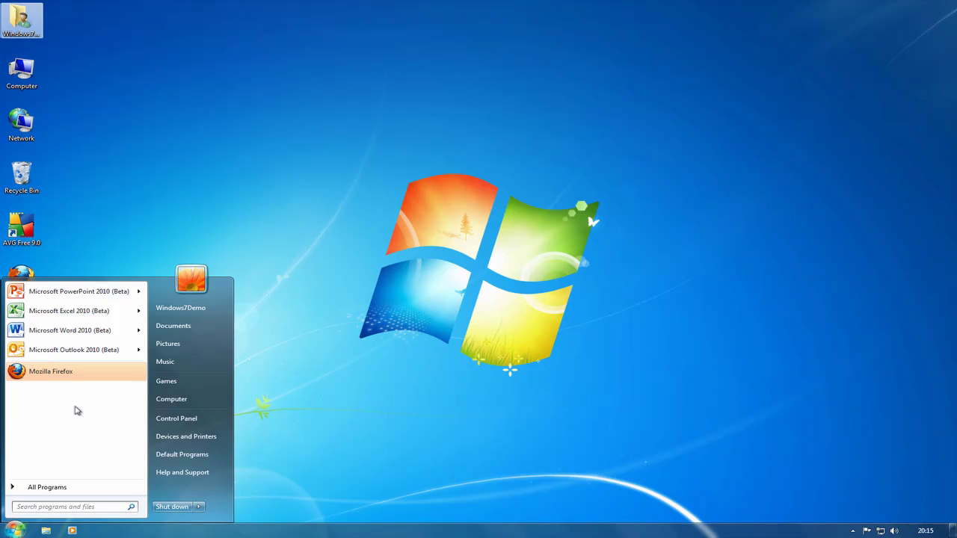
Launch Microsoft Word 2010 with a blank document and browse the Insert, Page Layout and References tabs.
click(85, 333)
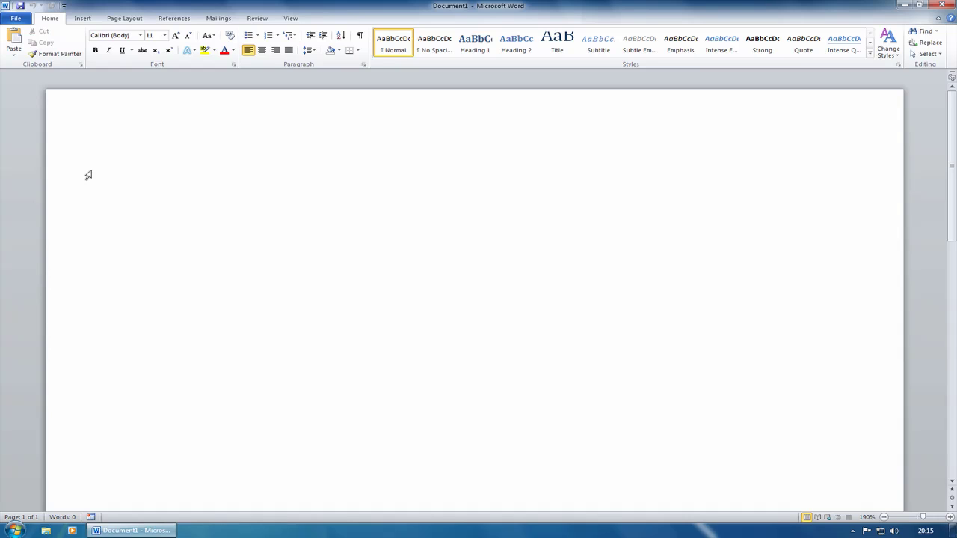
click(86, 21)
click(133, 21)
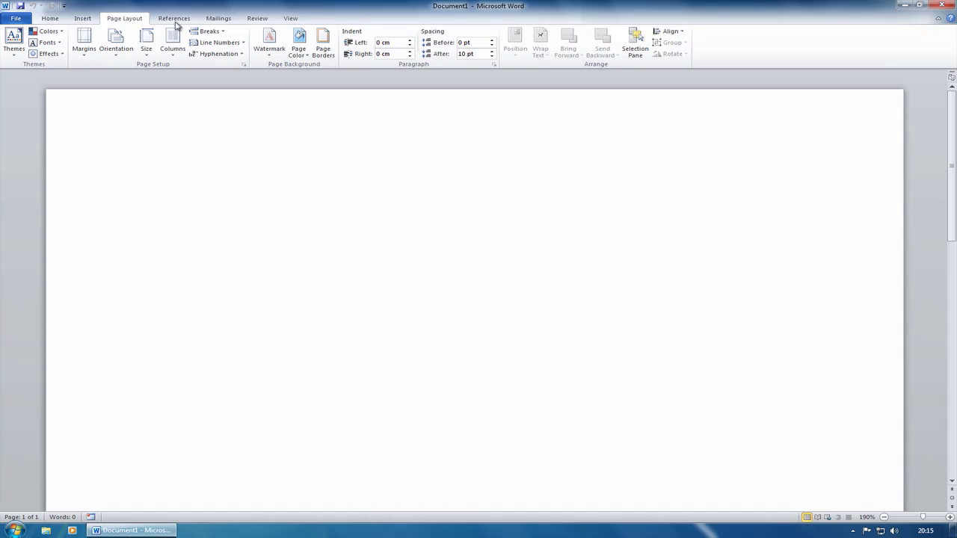
click(201, 21)
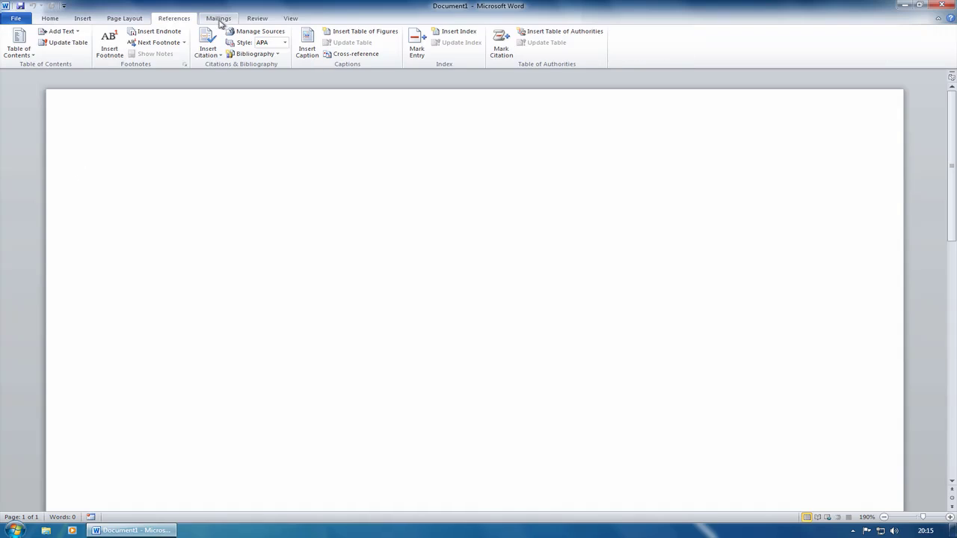
click(21, 19)
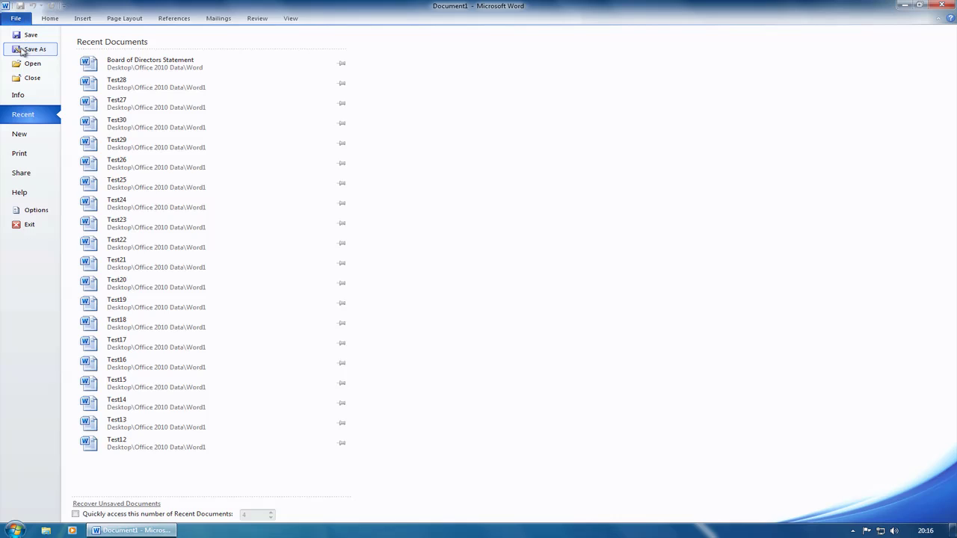
click(15, 19)
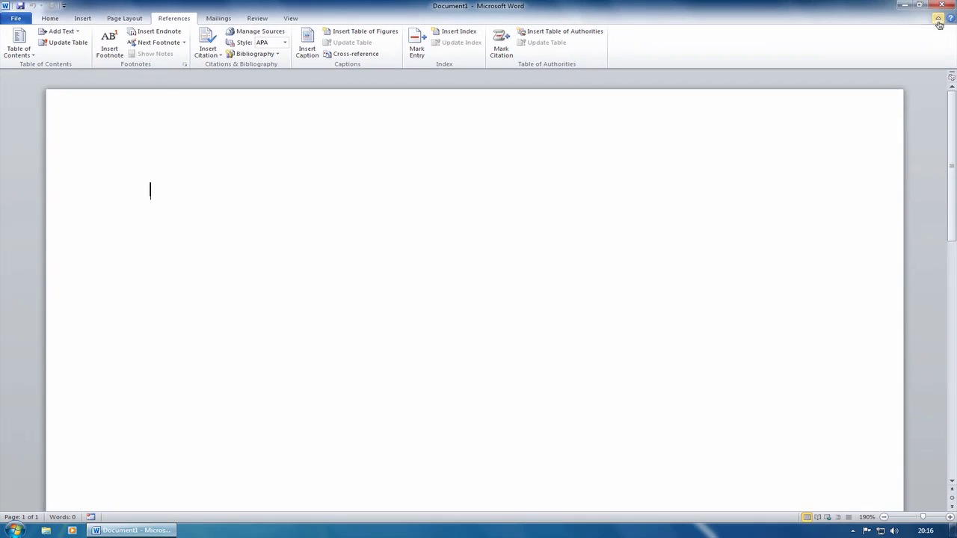
click(939, 21)
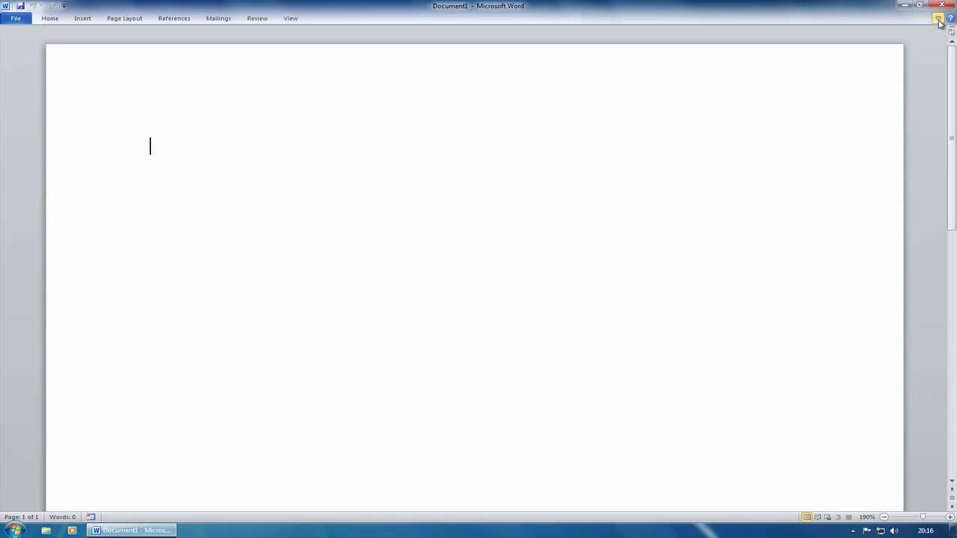
click(938, 21)
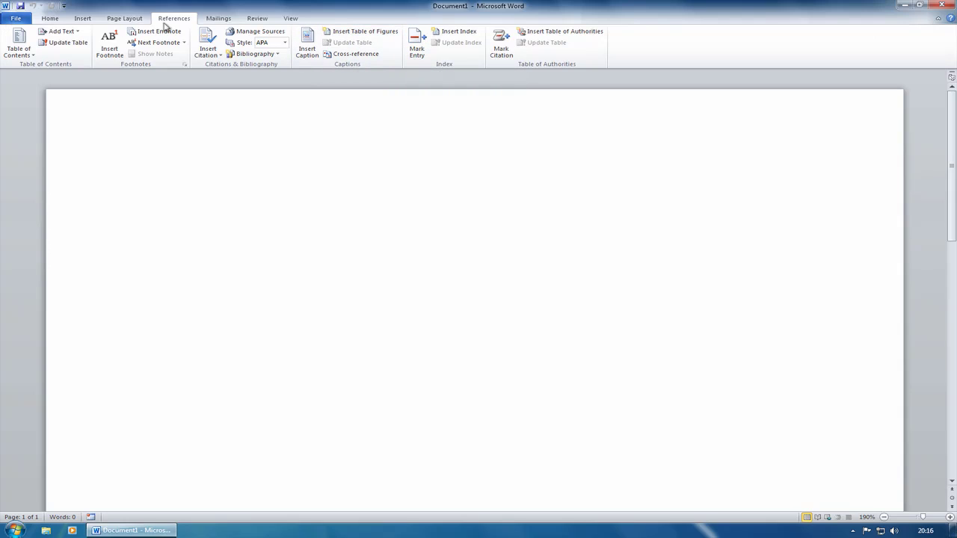
Tick Developer under Main Tabs in Customize the Ribbon and apply the change.
right_click(307, 45)
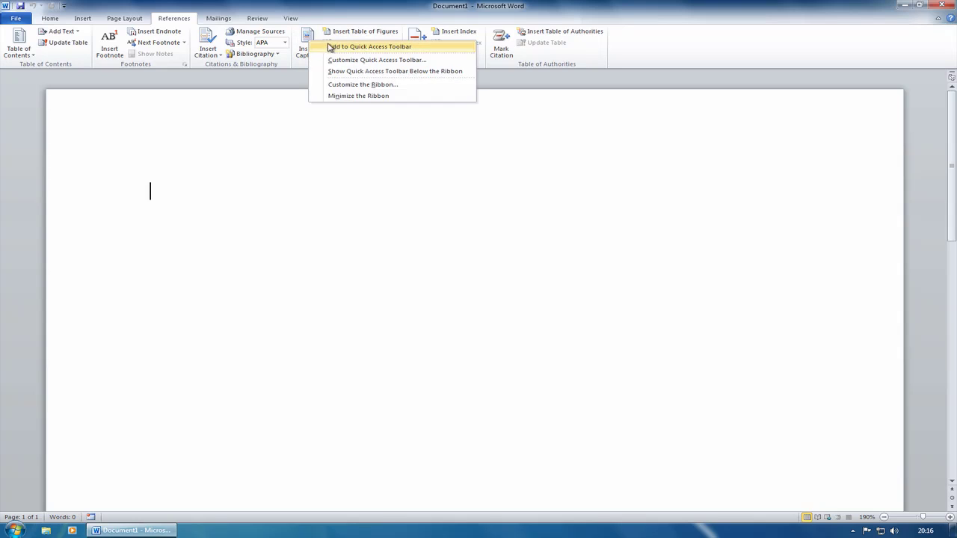
click(377, 87)
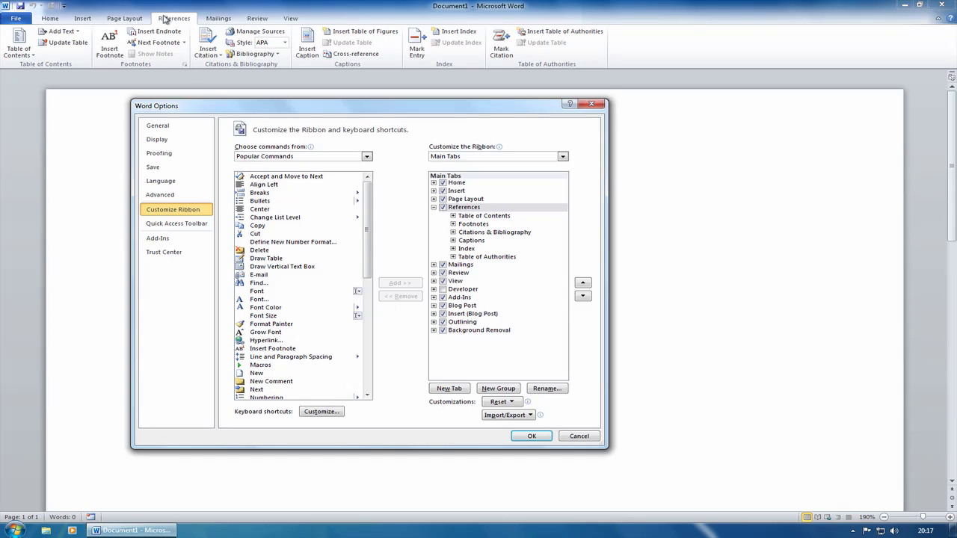
click(435, 209)
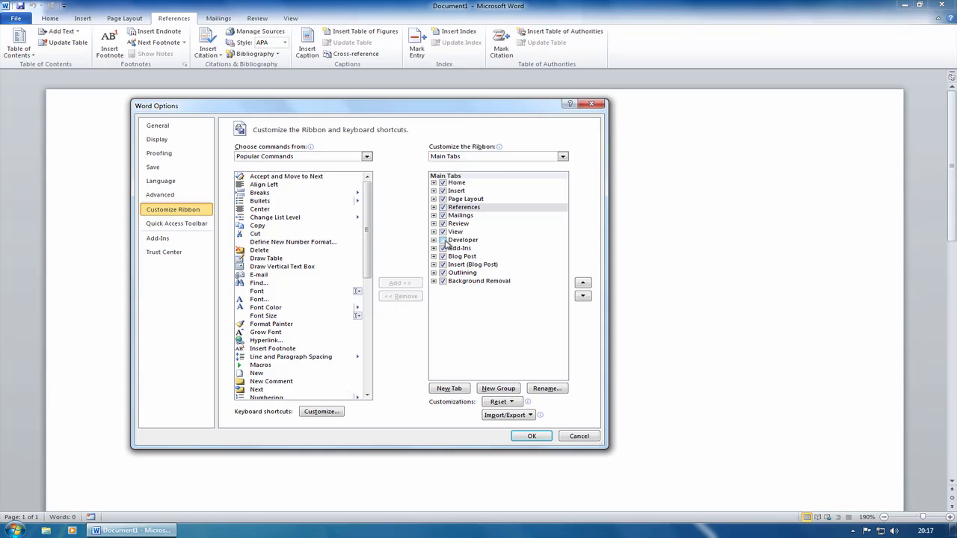
click(443, 240)
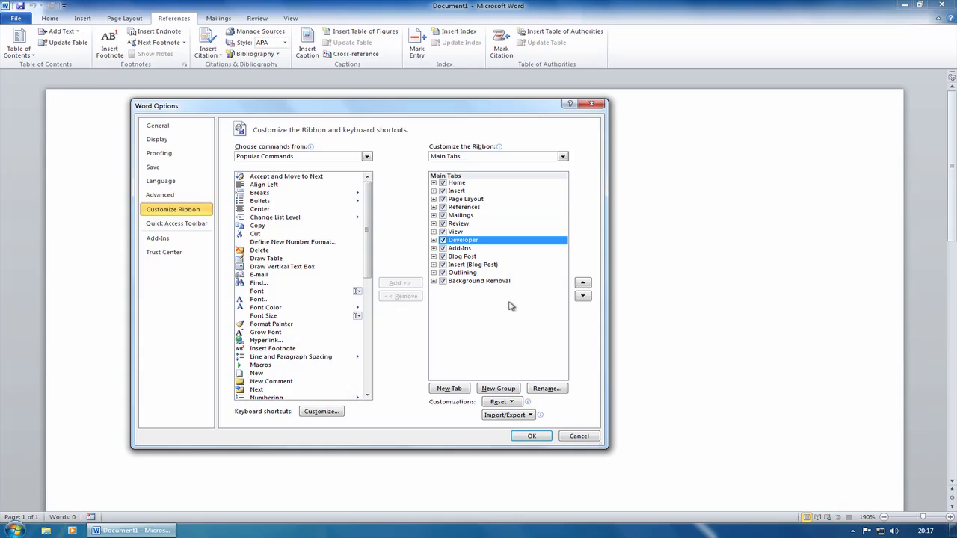
click(536, 438)
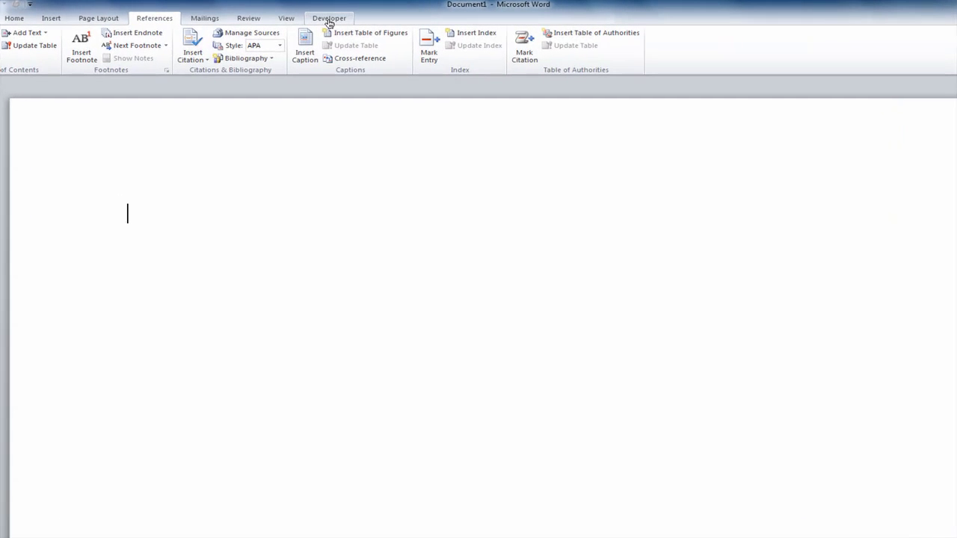
Show the Developer tab's Code, Add-Ins, Controls, XML, Protect and Templates groups.
click(329, 20)
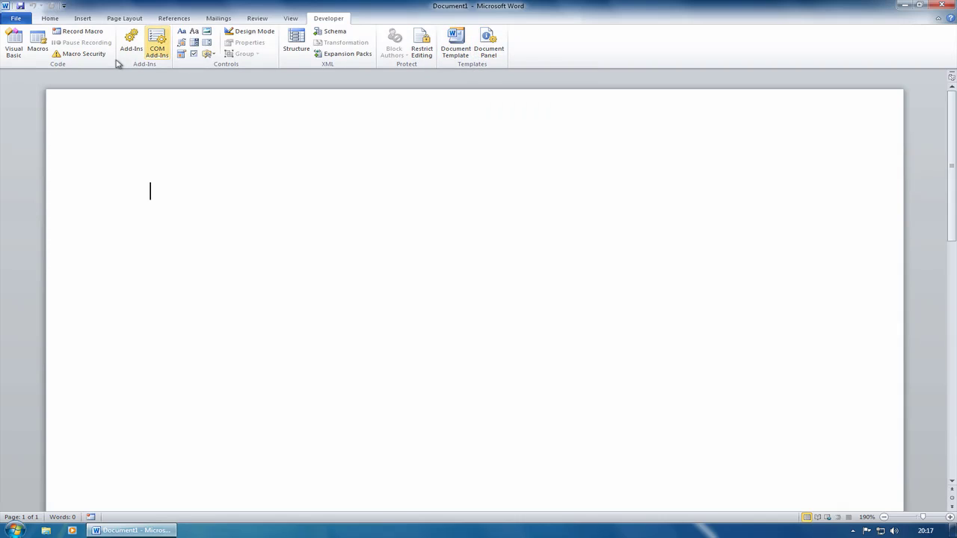
Remove the Code group from the Developer tab in Customize the Ribbon and apply.
right_click(289, 43)
click(353, 87)
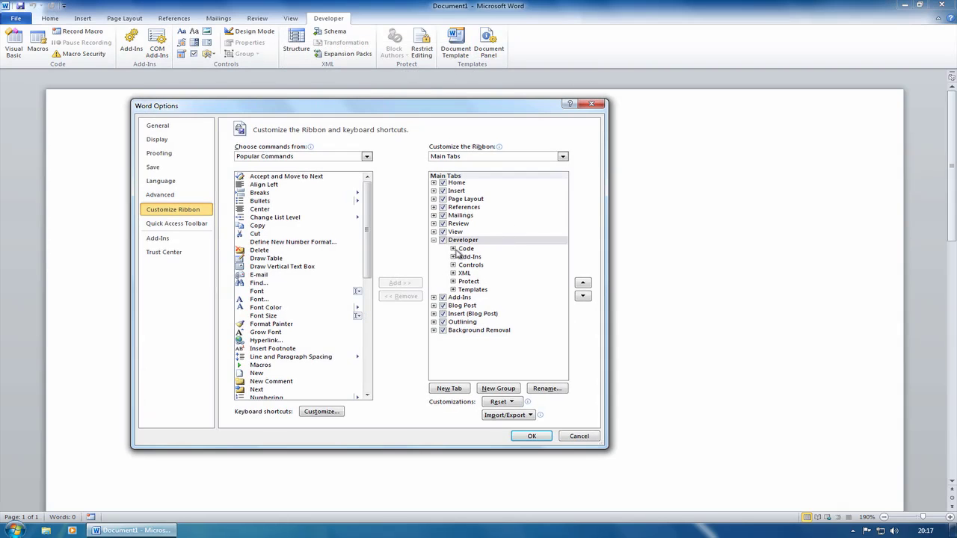
click(452, 249)
click(466, 249)
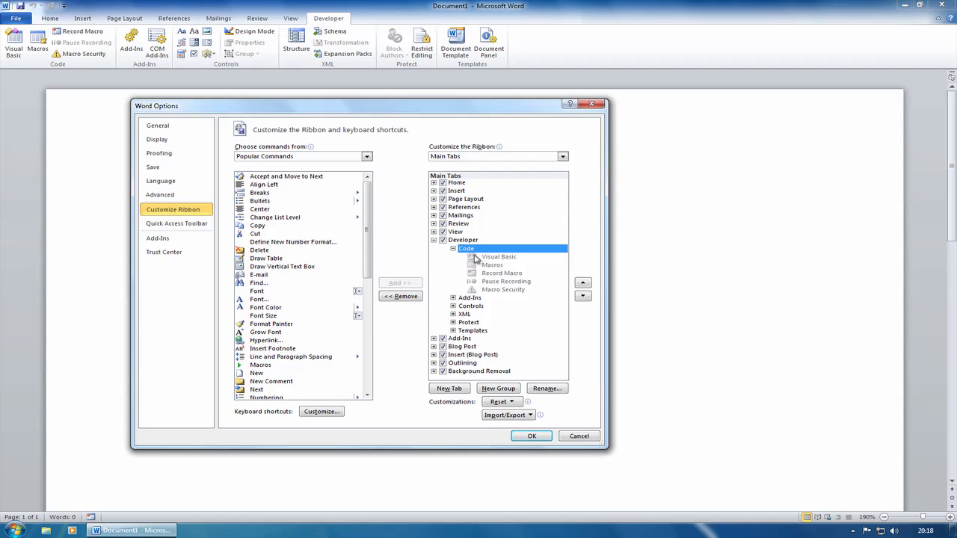
click(413, 298)
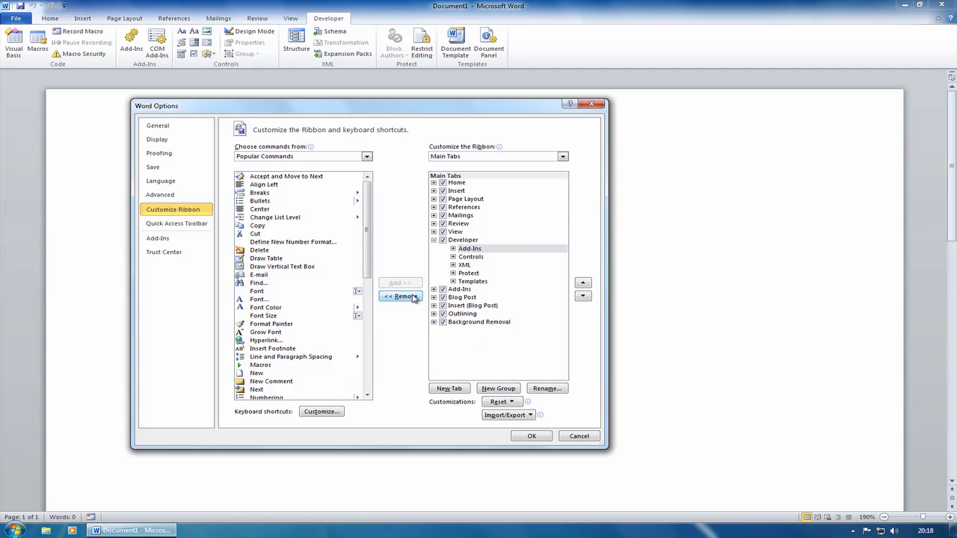
click(531, 437)
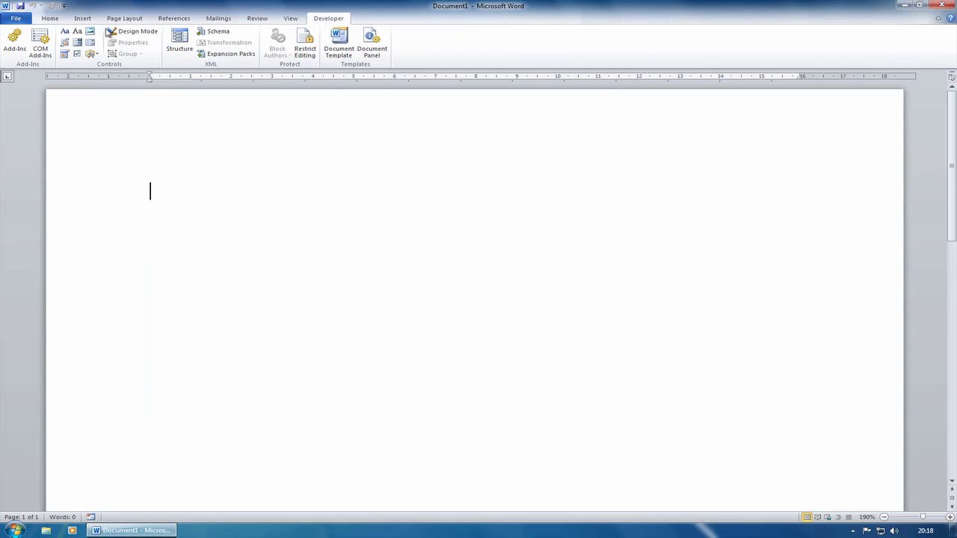
Reset all ribbon customizations, confirming the deletion, so the Developer tab disappears.
click(113, 31)
right_click(177, 31)
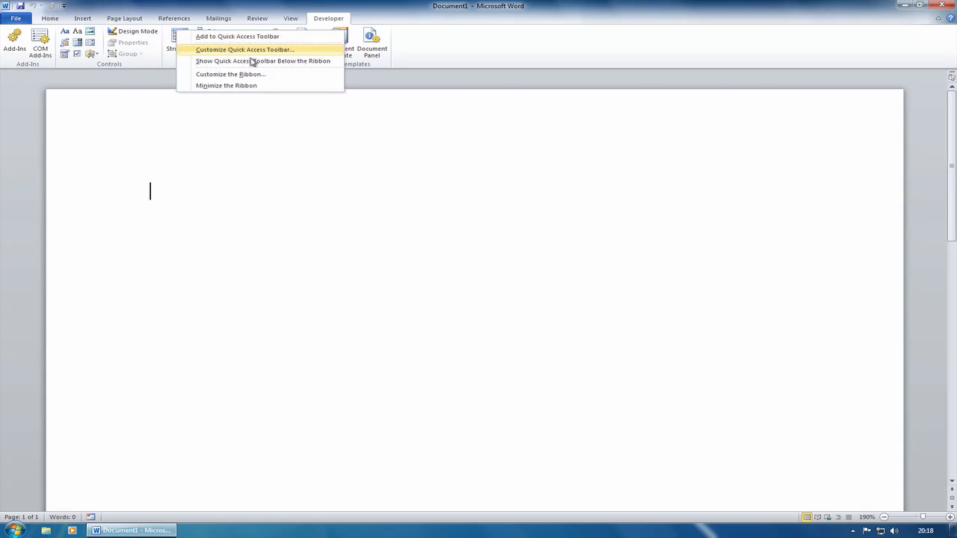
click(267, 76)
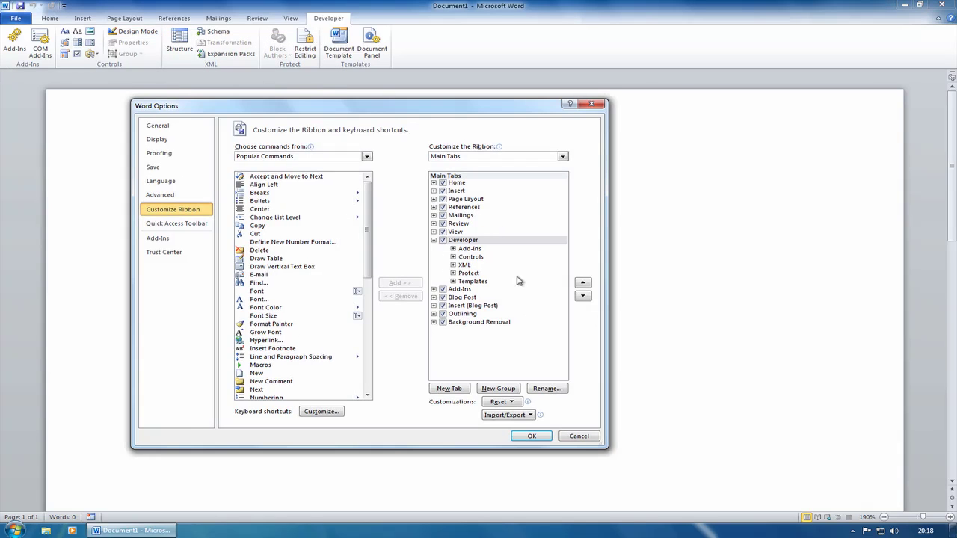
click(515, 403)
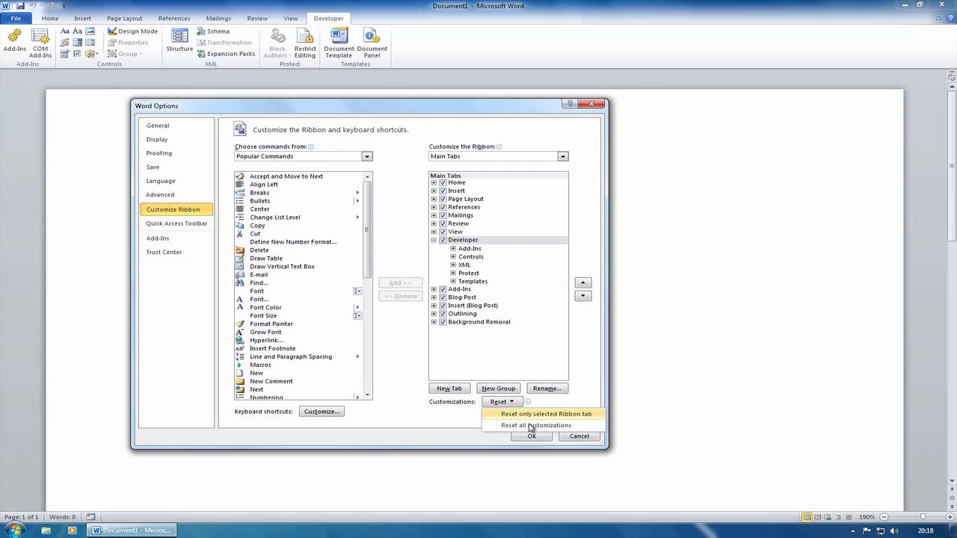
click(531, 425)
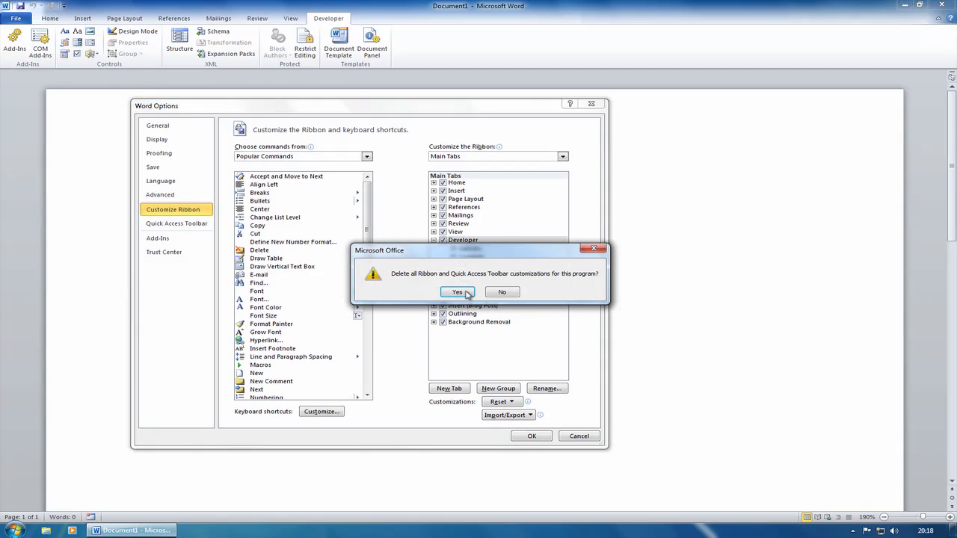
click(464, 292)
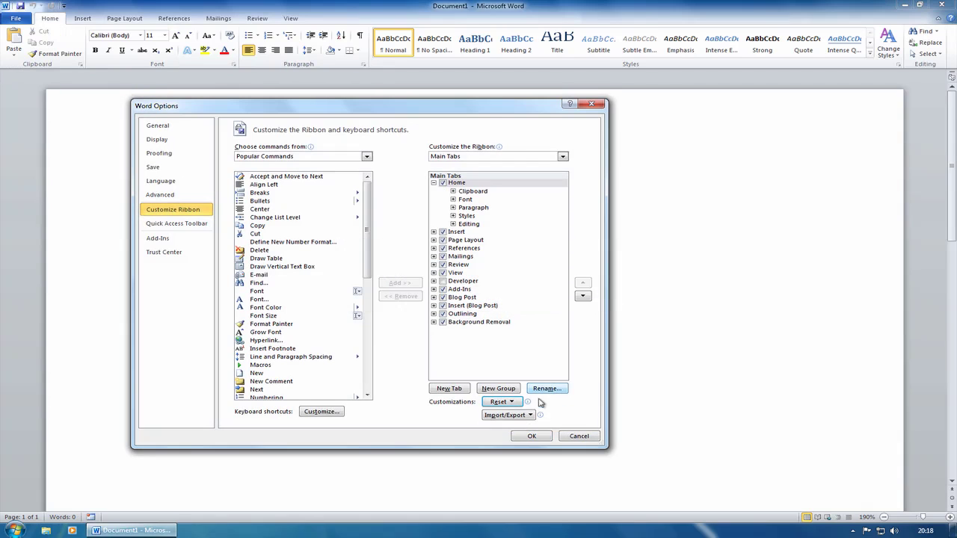
click(530, 435)
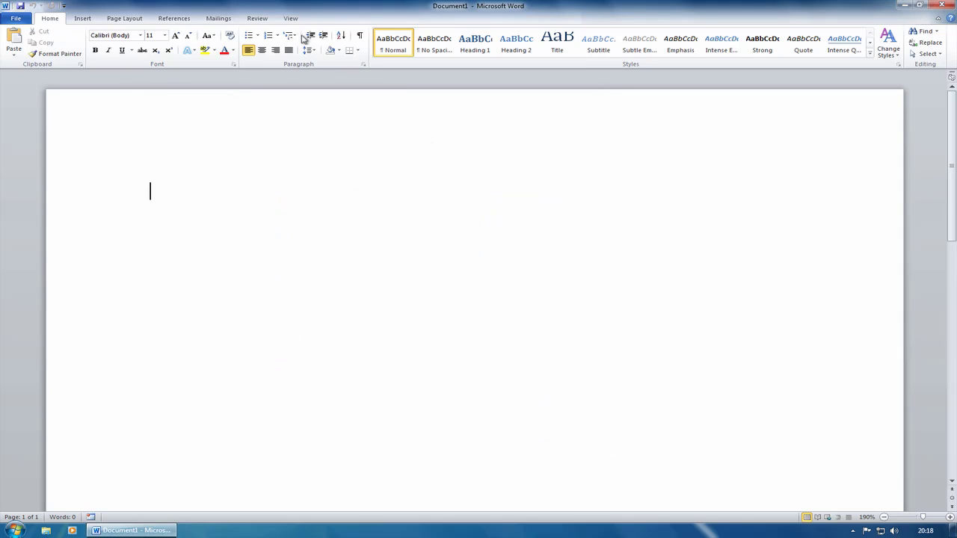
In Customize the Ribbon, inspect the Home tab's Clipboard and Paste commands, then collapse Home.
right_click(302, 35)
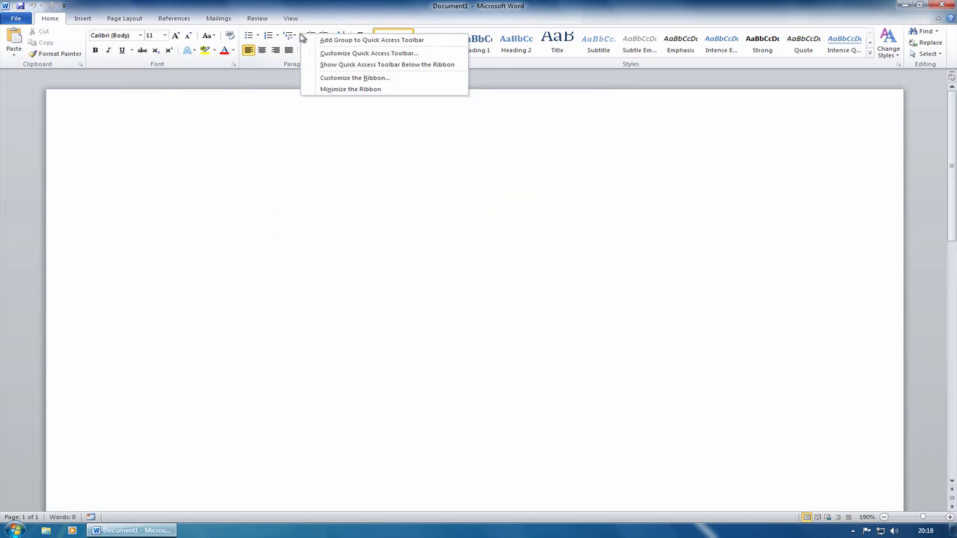
click(374, 80)
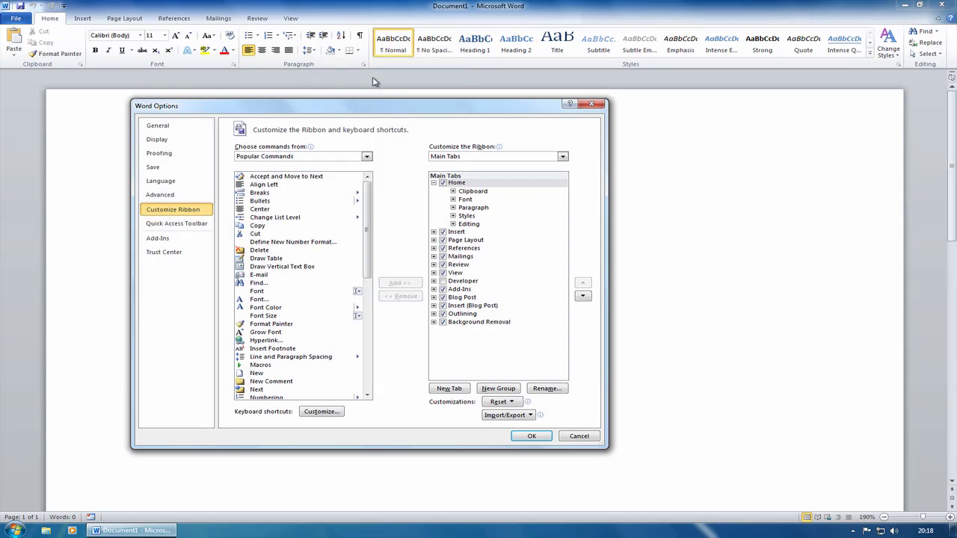
click(456, 192)
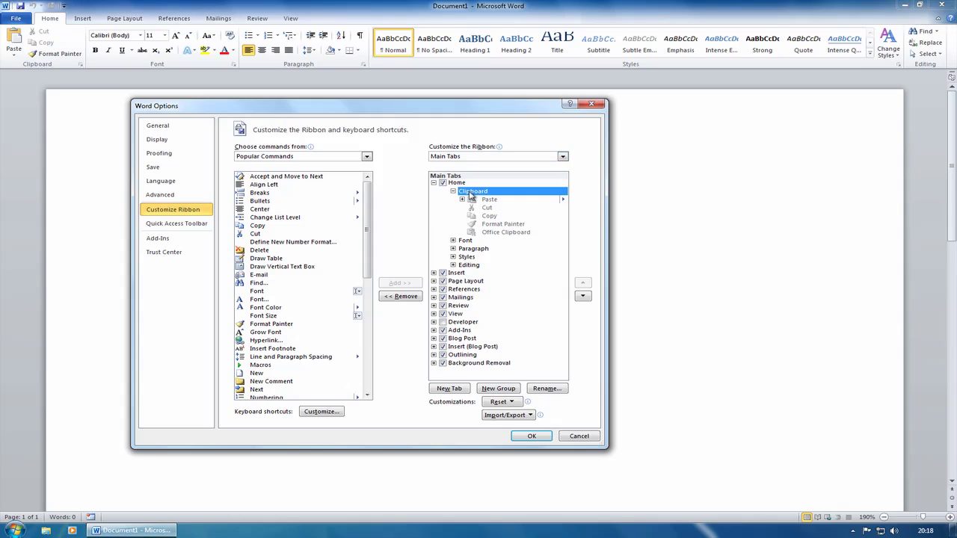
click(461, 200)
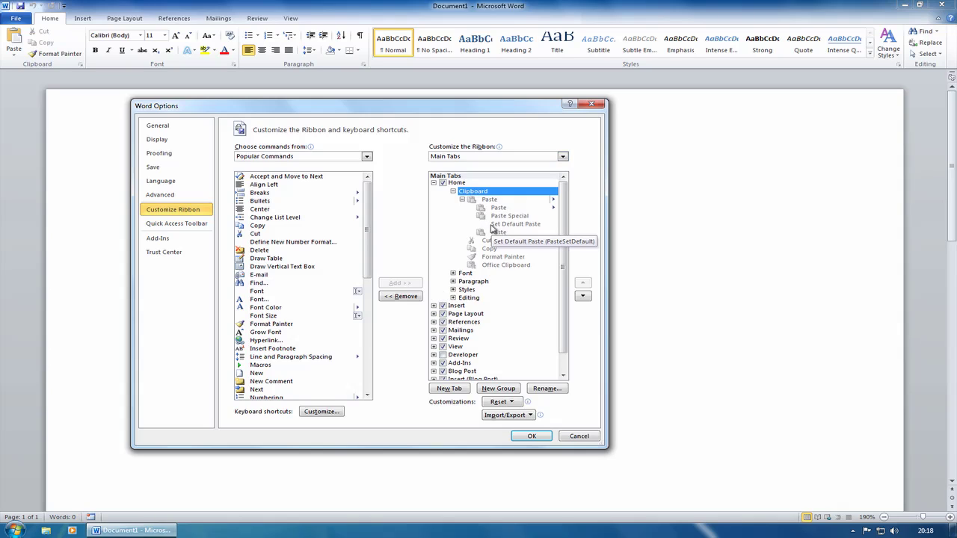
click(462, 199)
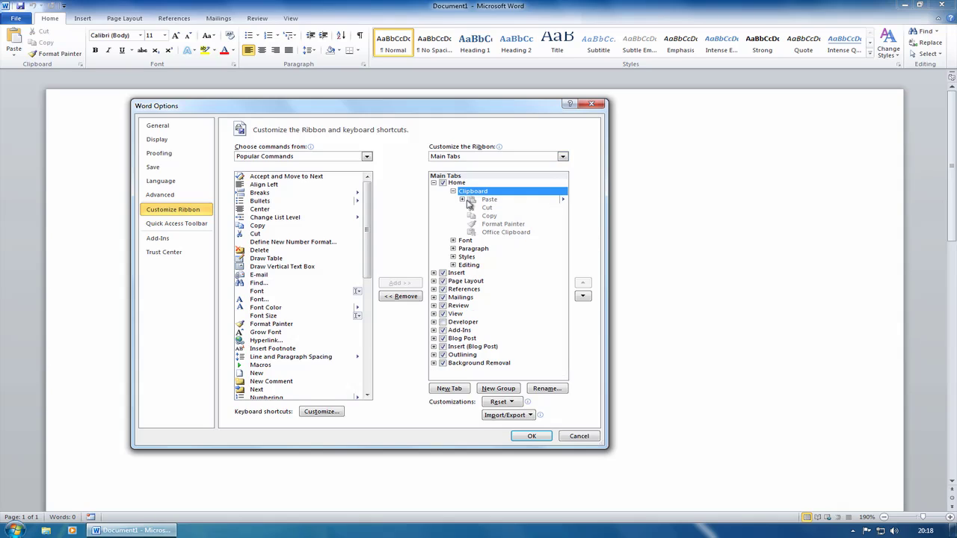
click(453, 192)
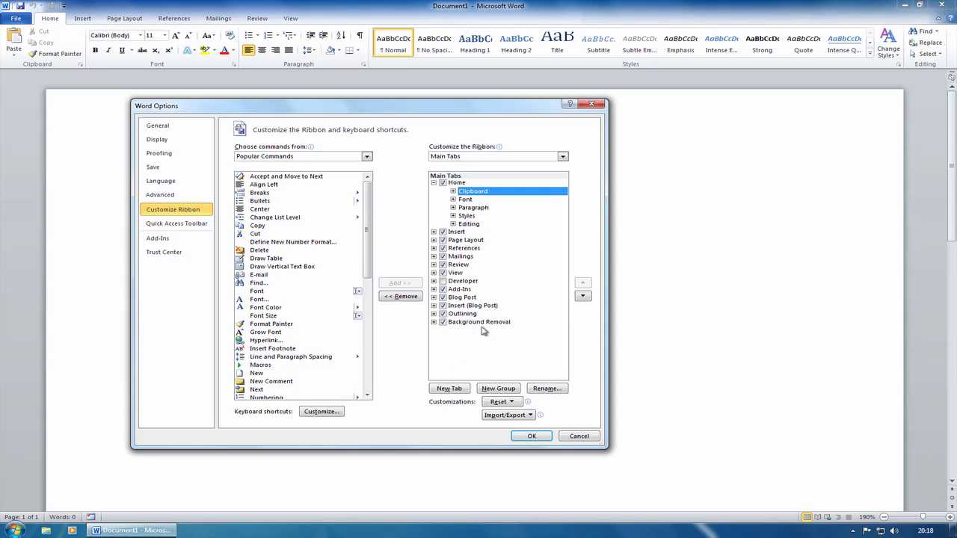
click(434, 183)
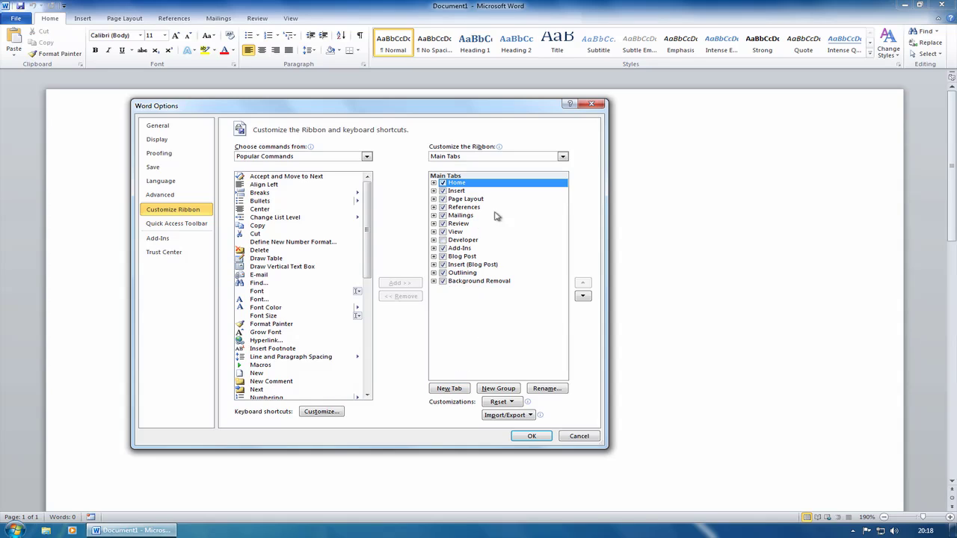
Move Mailings up three places to the top of Main Tabs and apply.
click(464, 216)
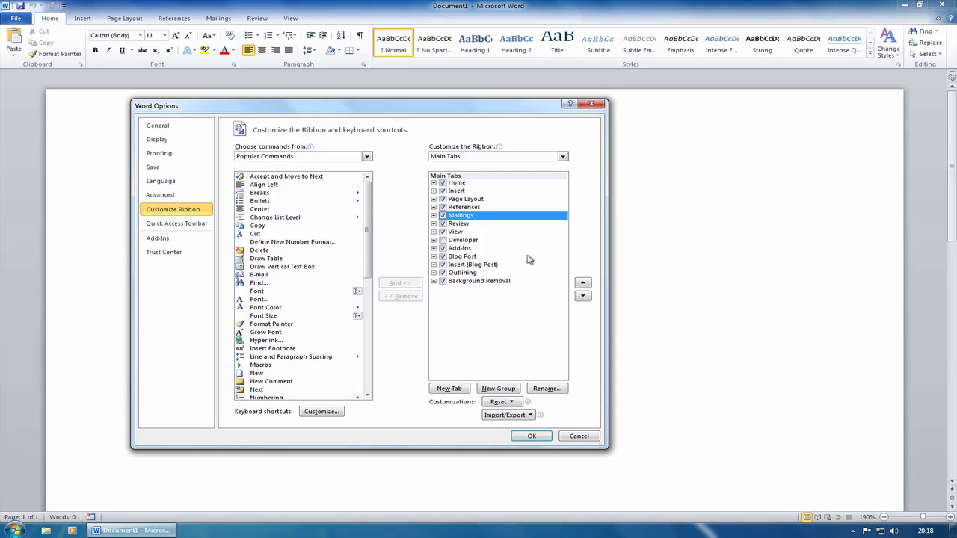
click(582, 285)
click(583, 285)
click(583, 285)
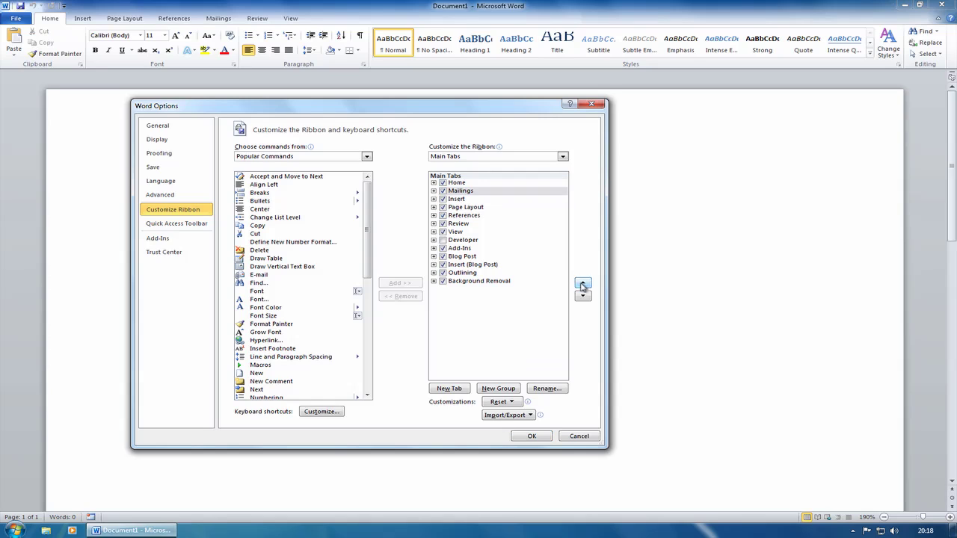
click(583, 285)
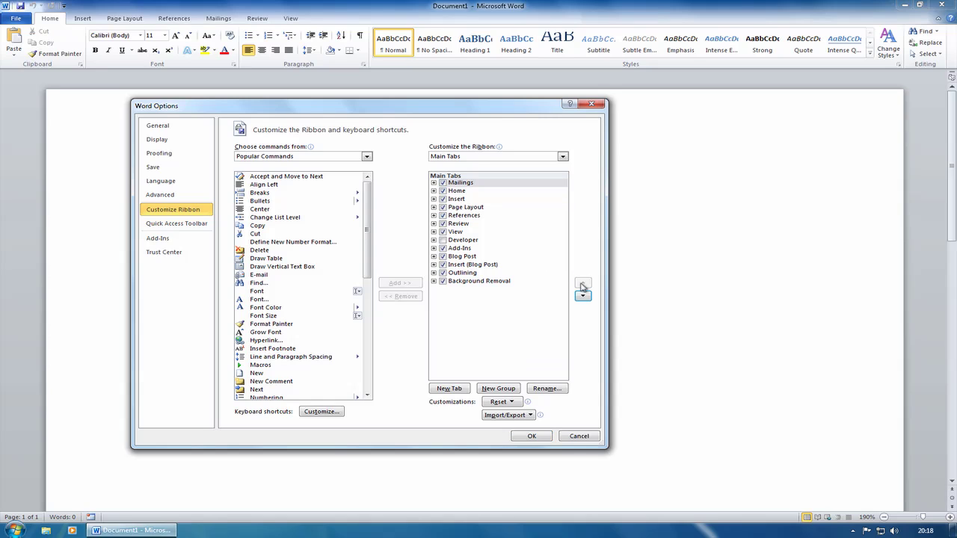
click(531, 436)
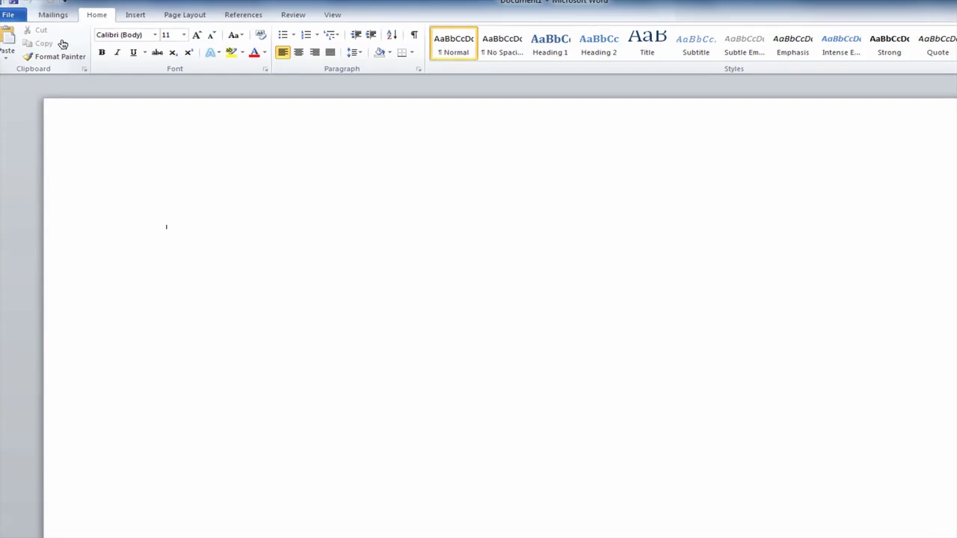
scroll(63, 43, down, 5)
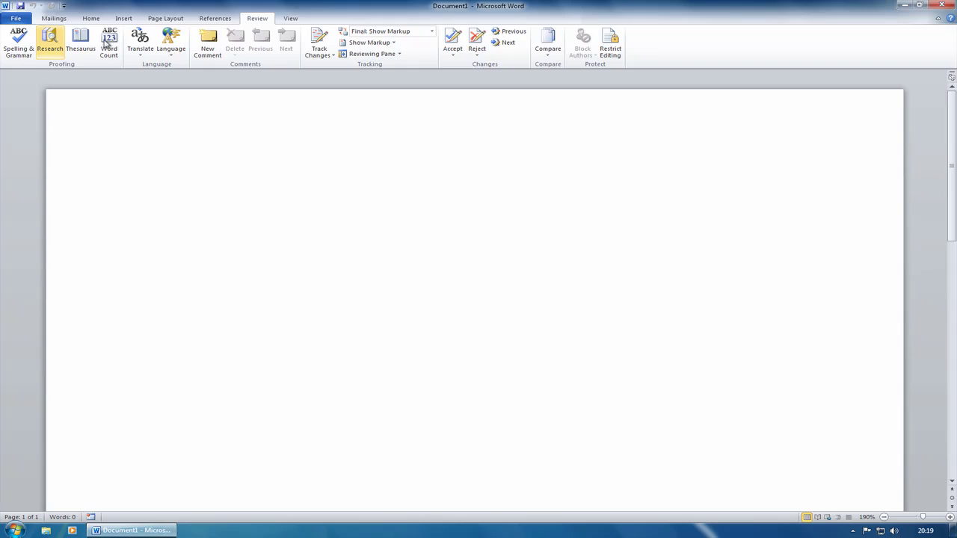
Create a new custom tab after View and rename it 'Mikes Tab'.
right_click(106, 41)
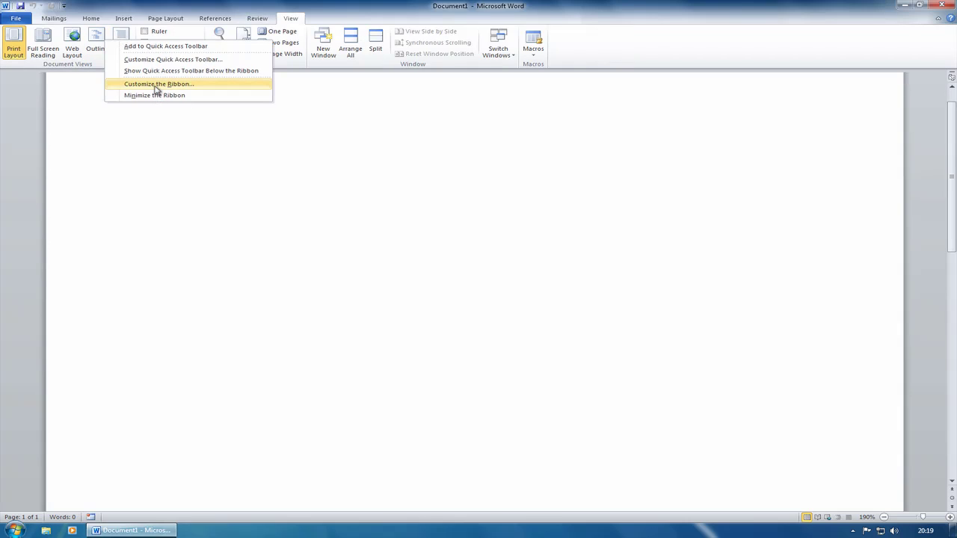
click(155, 85)
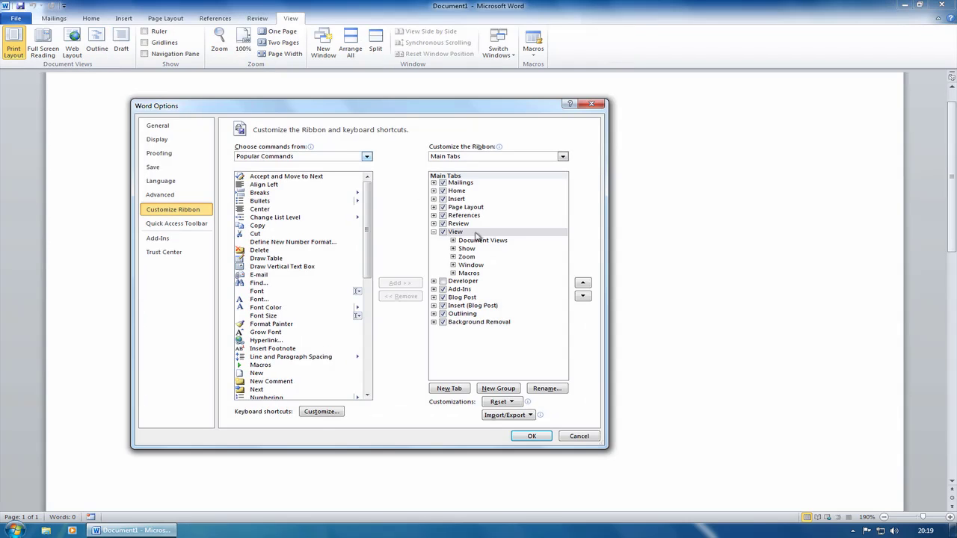
click(433, 233)
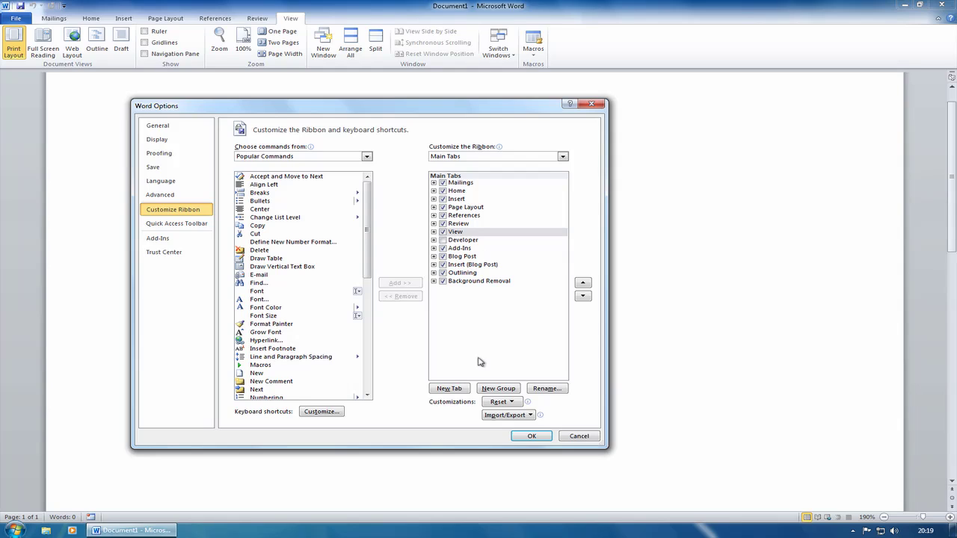
click(456, 389)
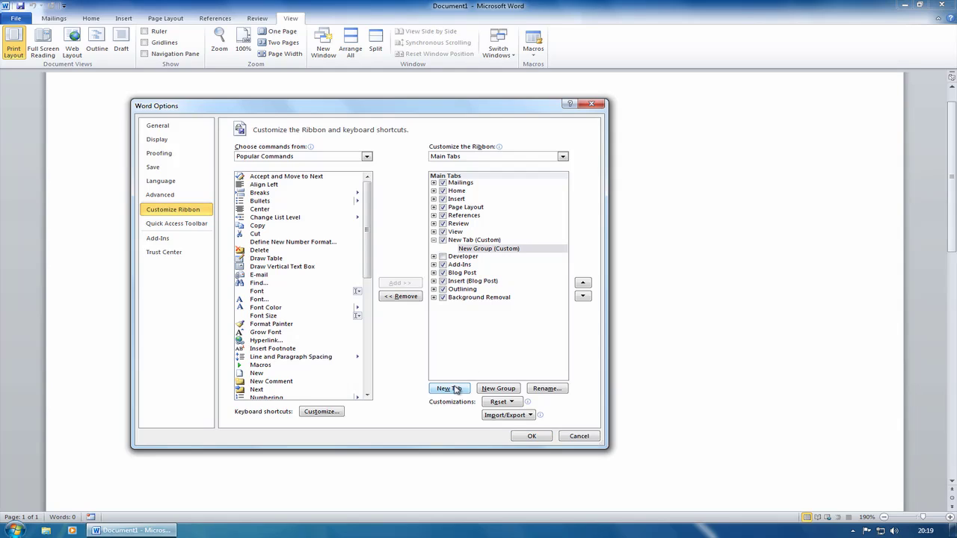
click(470, 241)
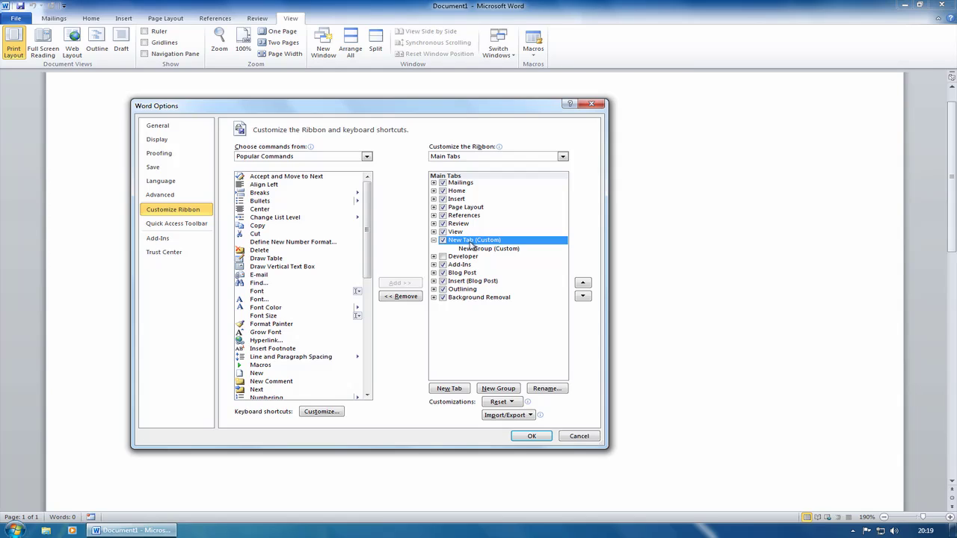
click(547, 389)
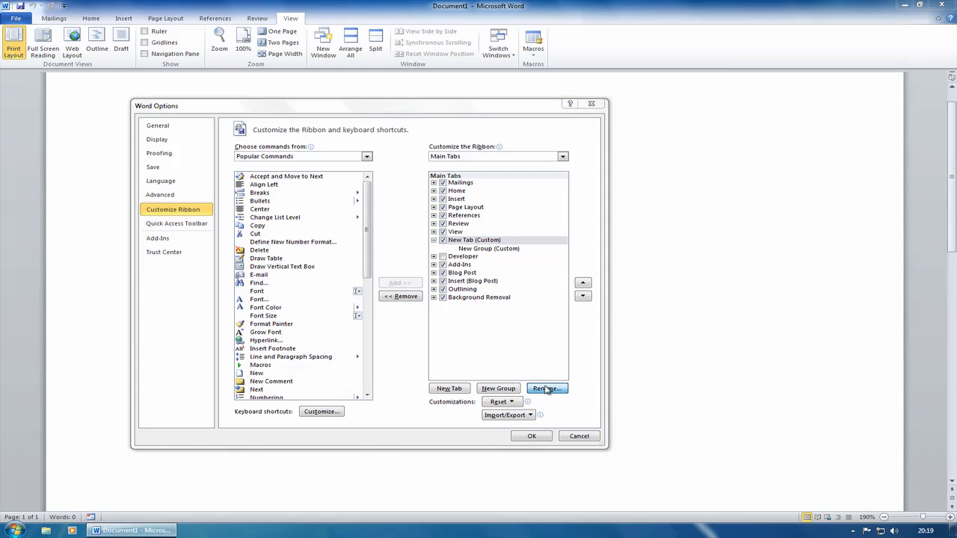
text(Mikes Tab)
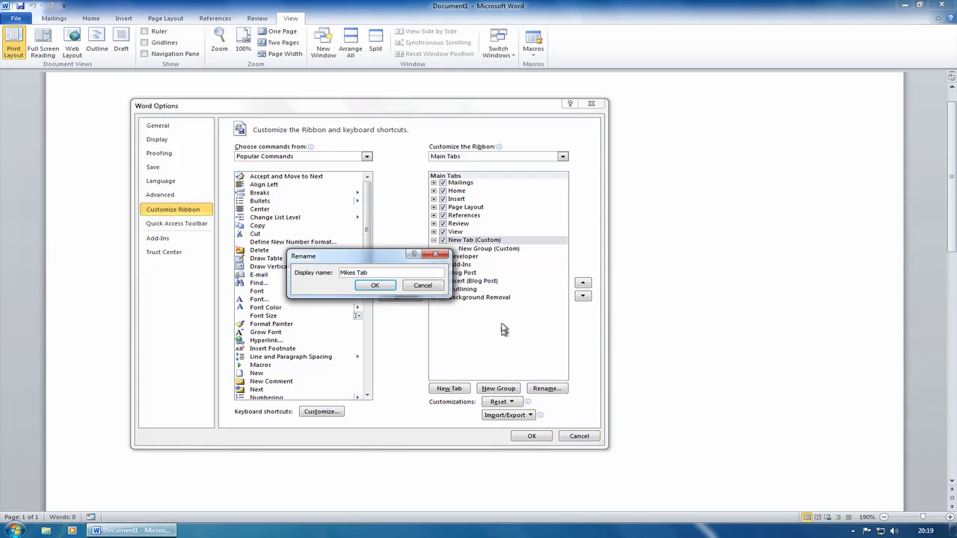
click(389, 288)
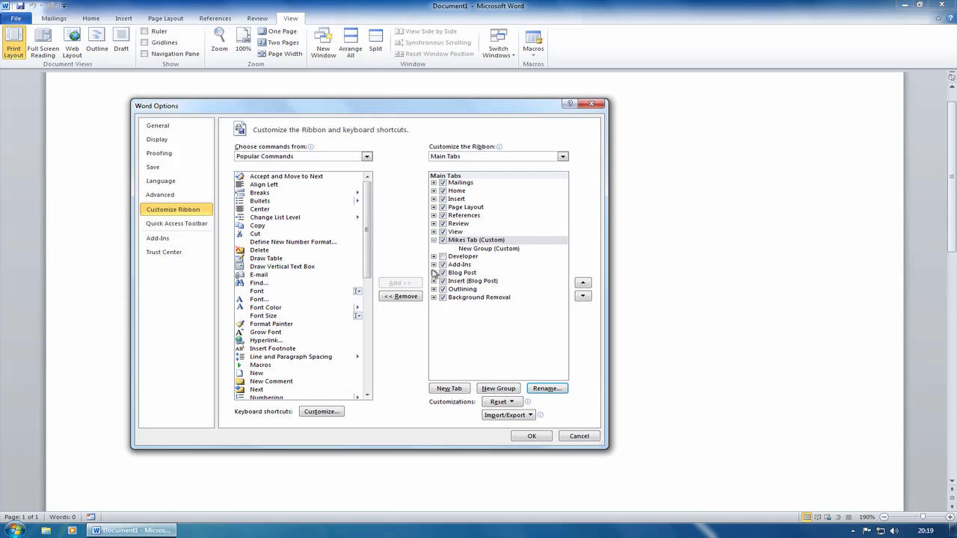
Rename the new group inside Mikes Tab to 'Mike Group'.
click(470, 250)
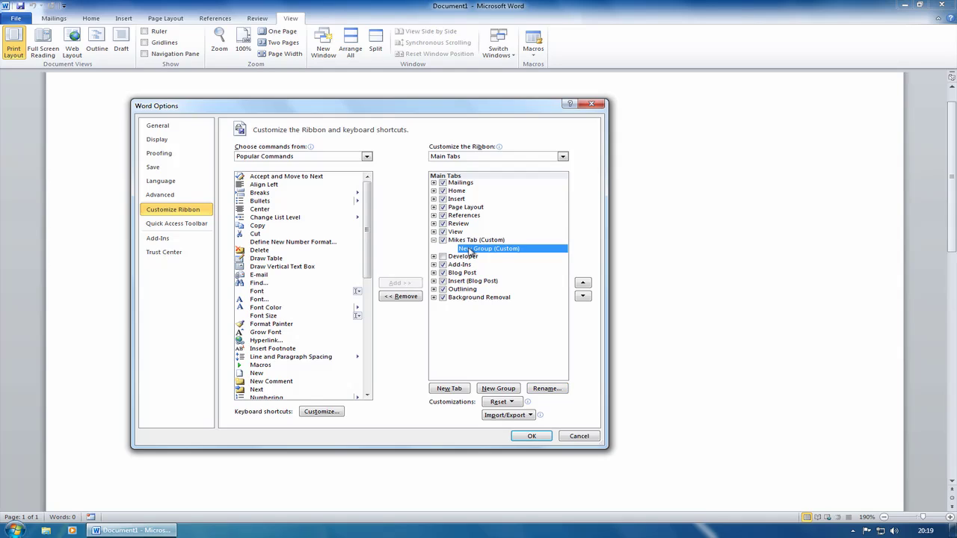
click(552, 389)
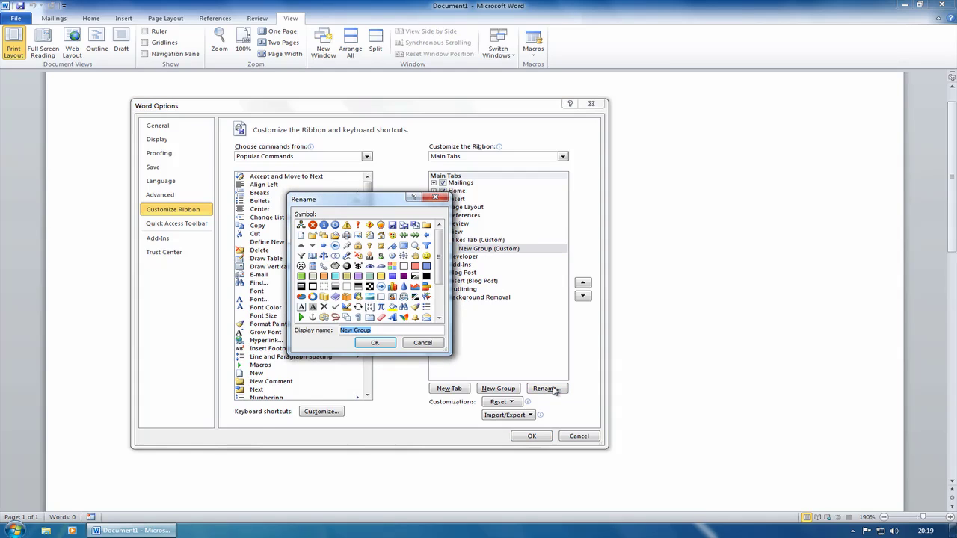
text(Mik)
click(386, 347)
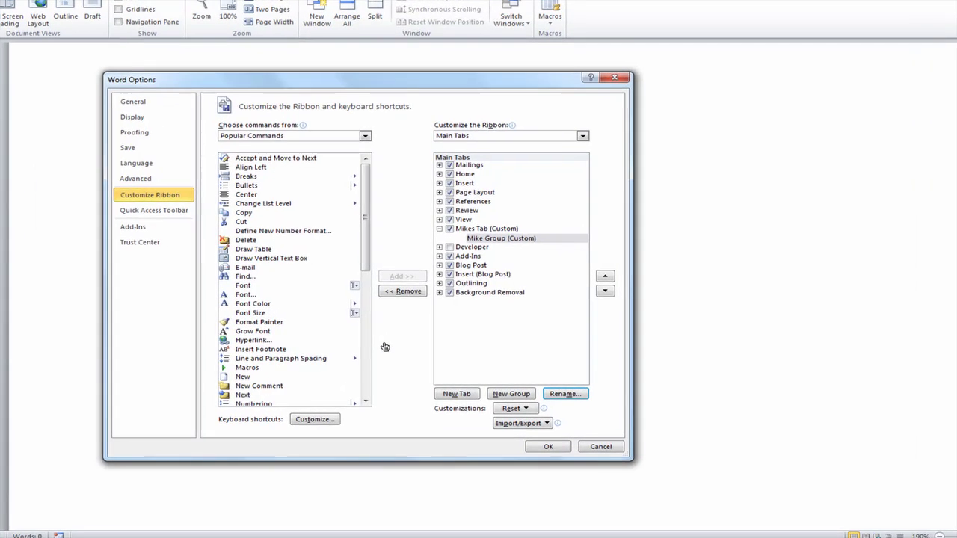
Save the new tab, check its empty group, then add Copy and New to Mike Group.
click(564, 449)
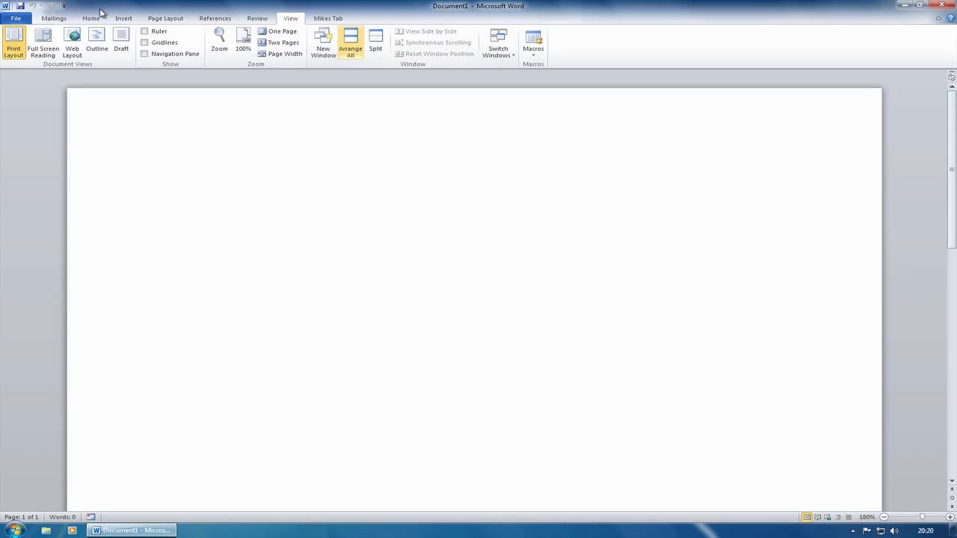
click(346, 17)
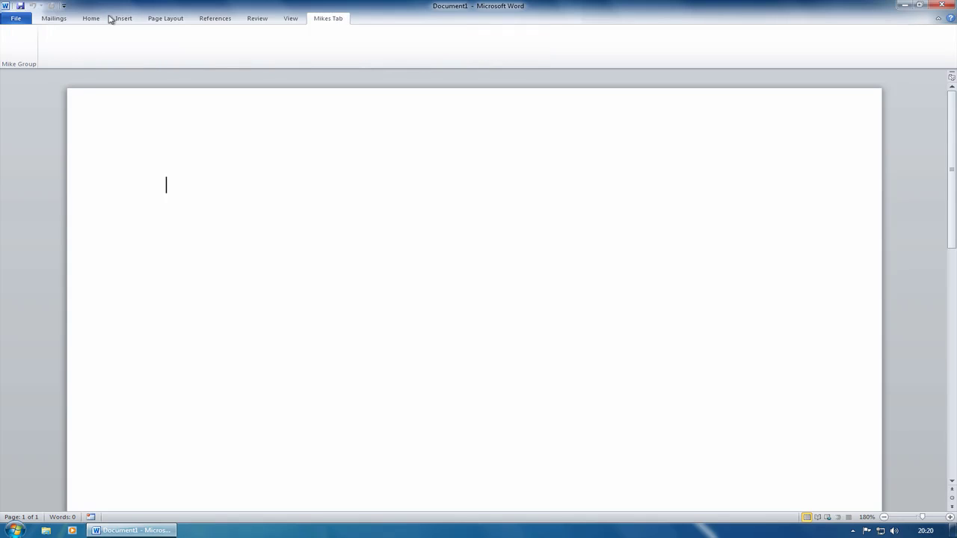
right_click(123, 56)
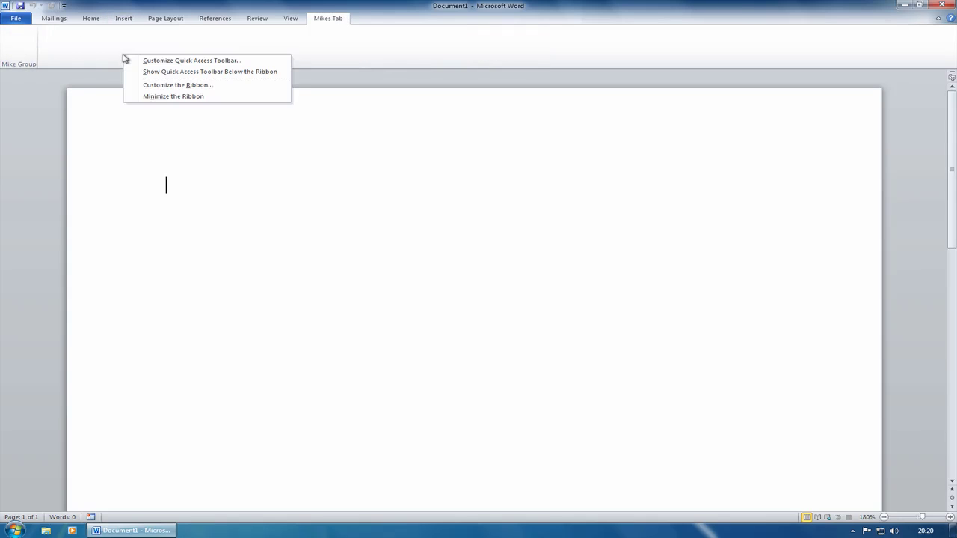
click(193, 84)
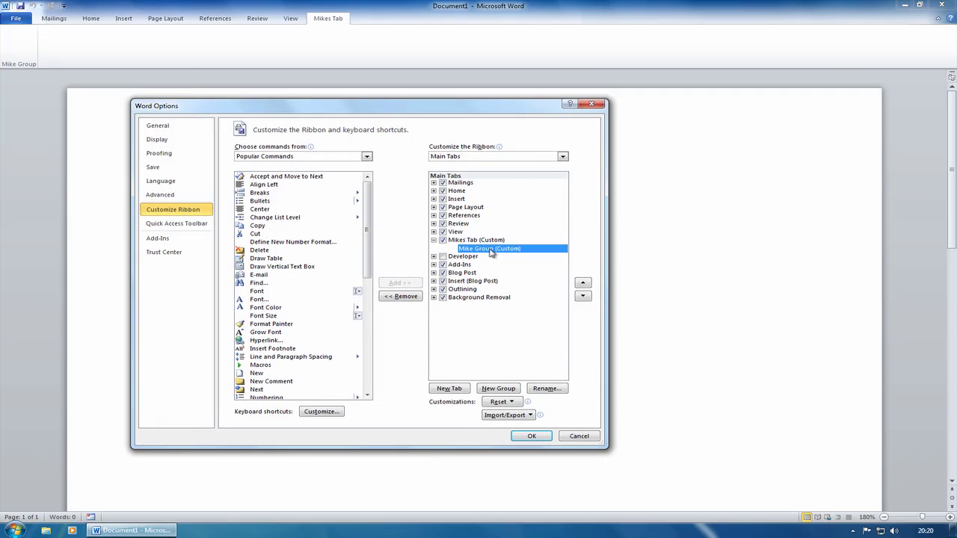
click(275, 226)
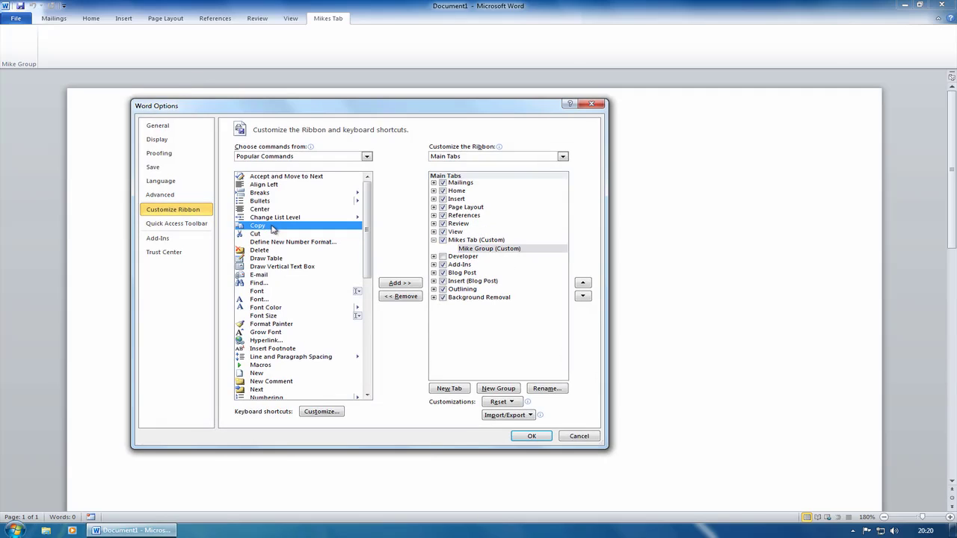
click(401, 283)
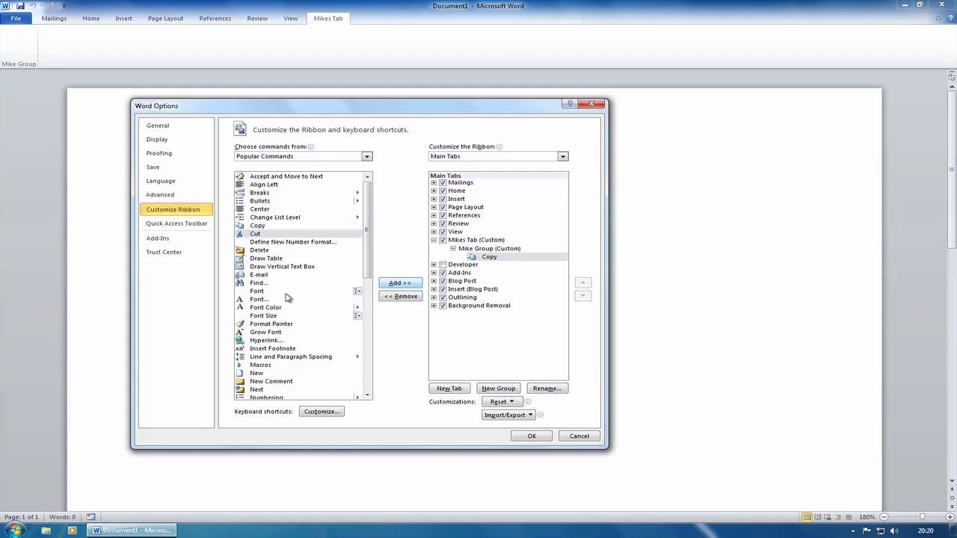
click(256, 380)
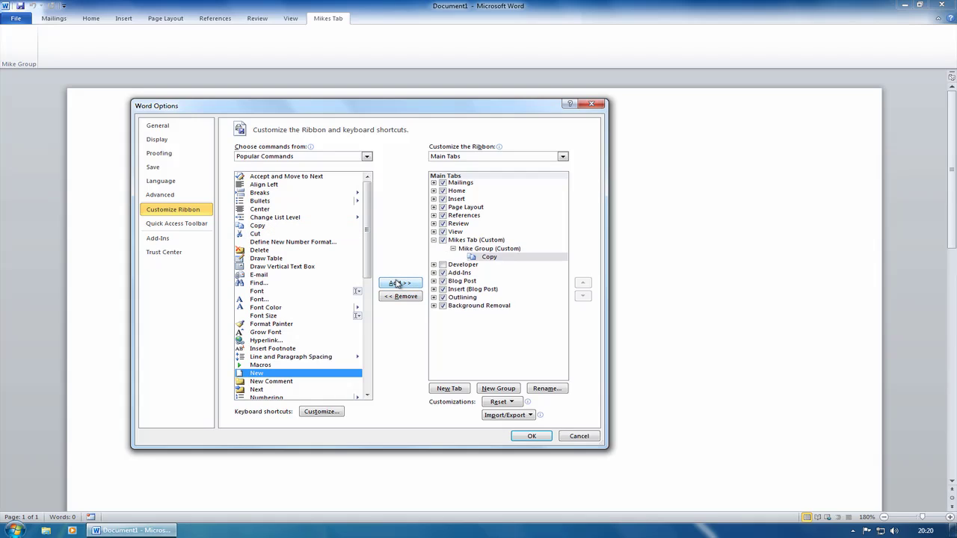
click(400, 284)
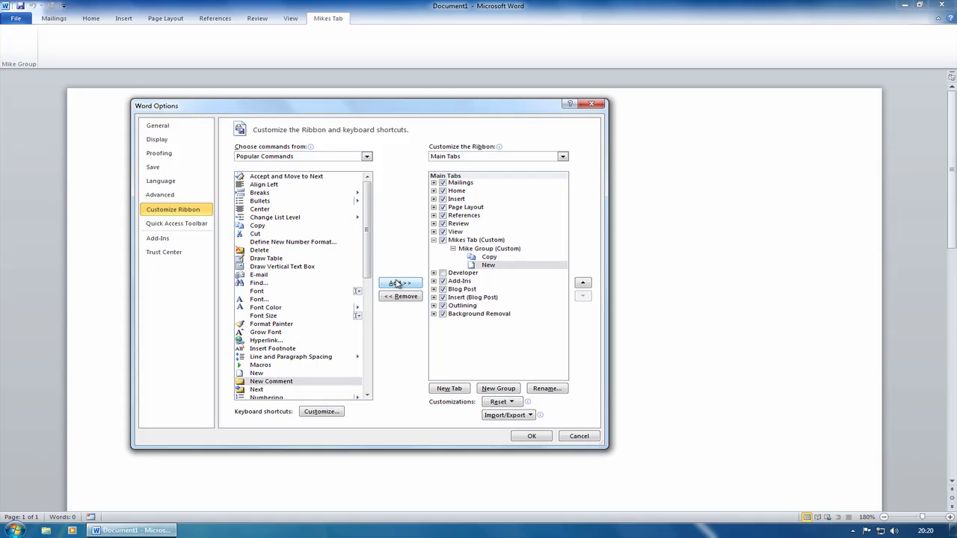
Add Char Right from Commands Not in the Ribbon to Mike Group.
click(321, 158)
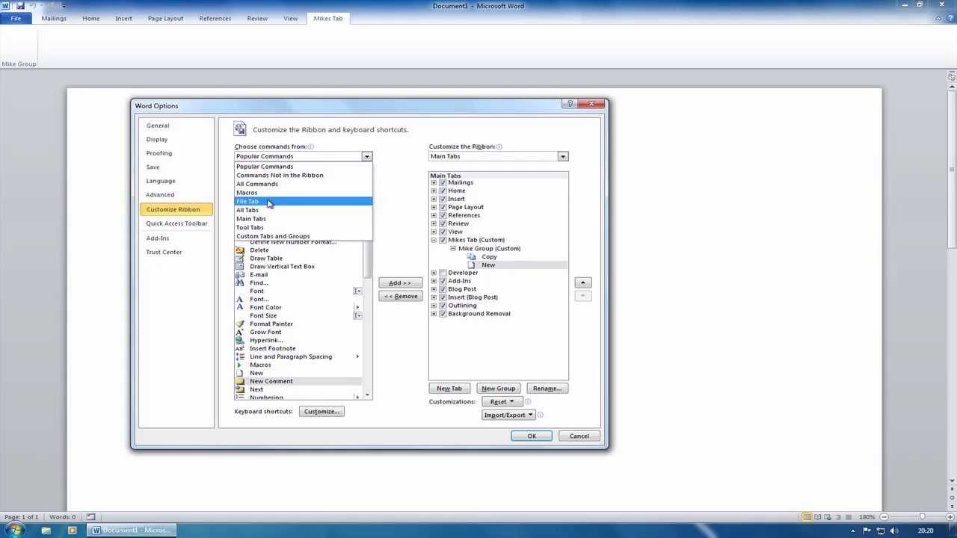
click(279, 175)
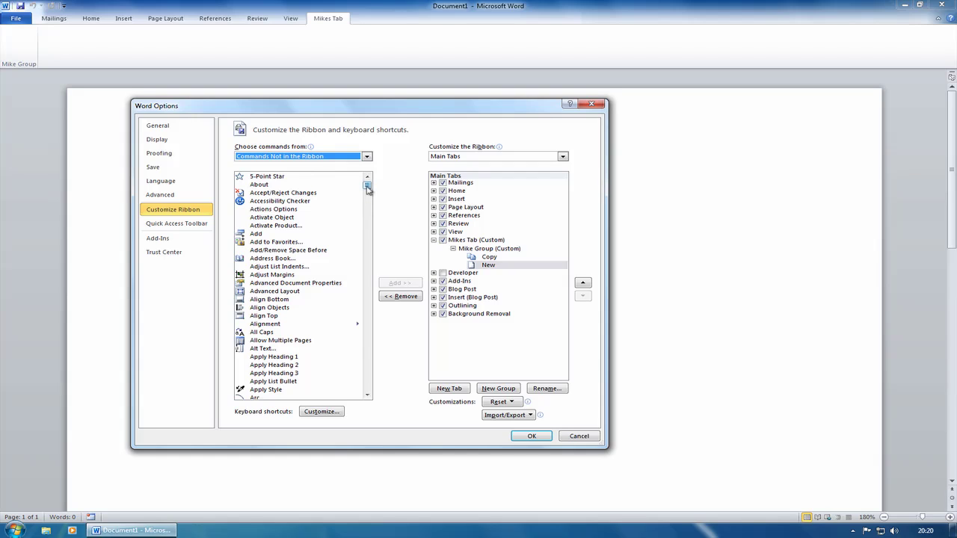
scroll(368, 299, down, 7)
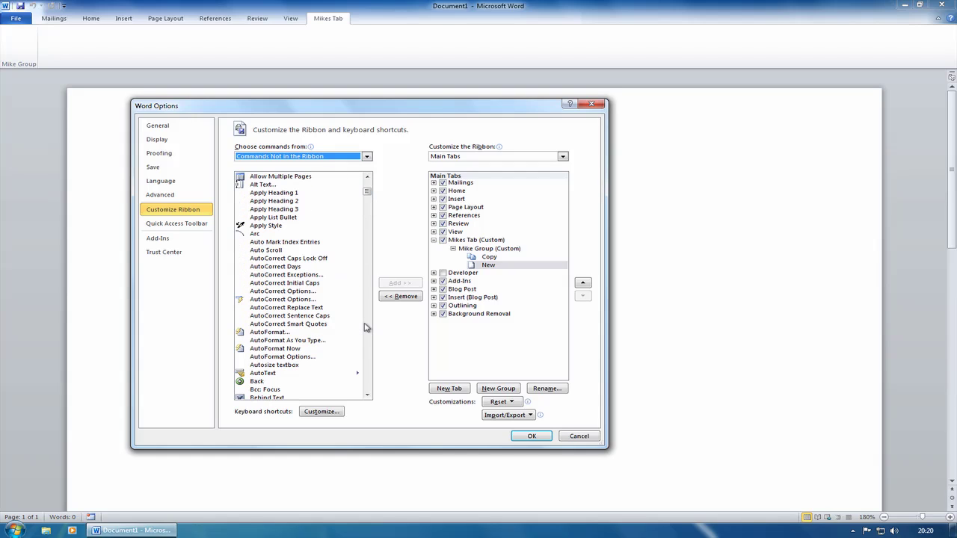
scroll(366, 326, down, 6)
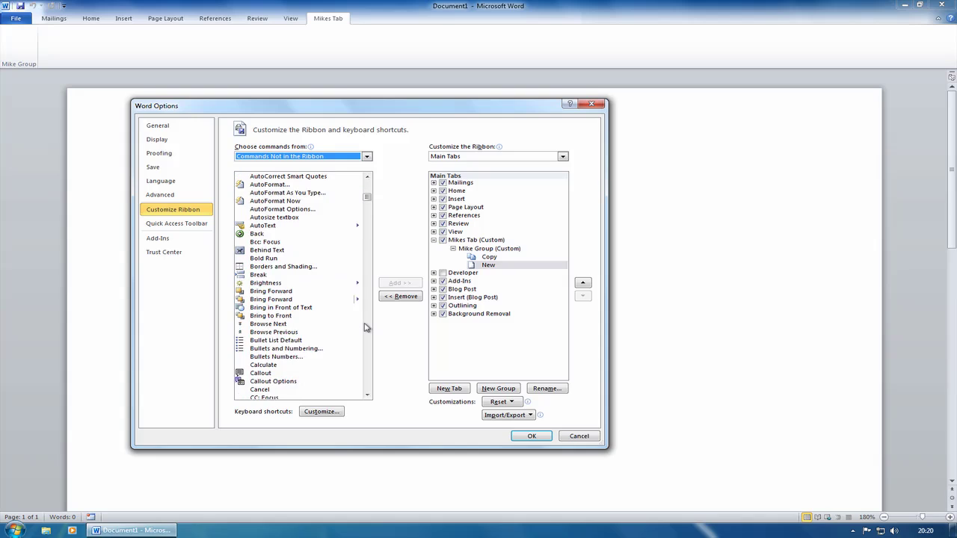
scroll(366, 327, down, 1)
scroll(367, 326, down, 5)
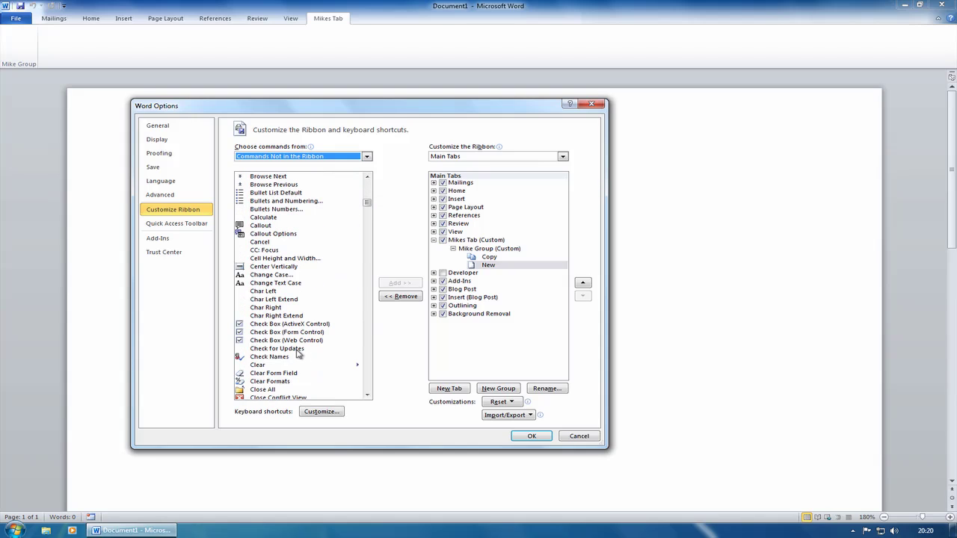
click(271, 308)
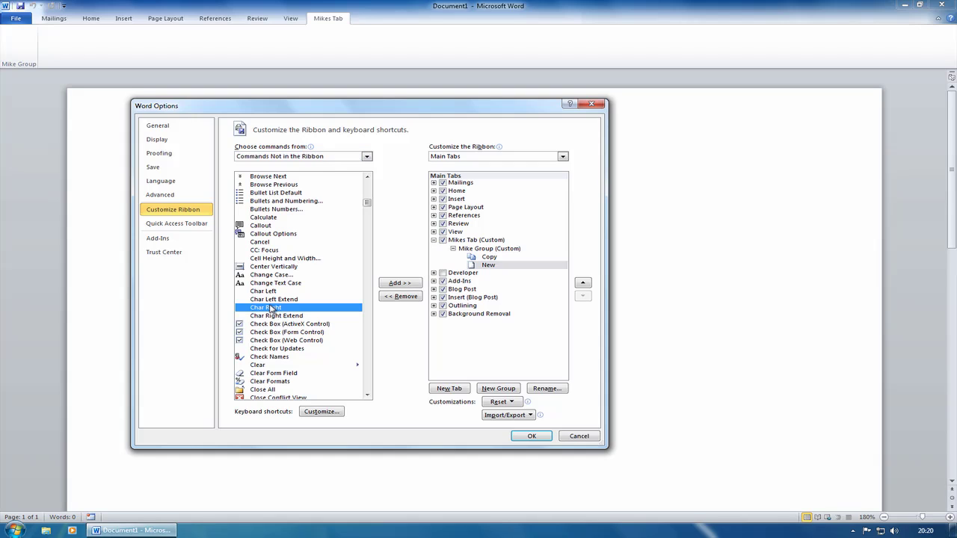
click(398, 284)
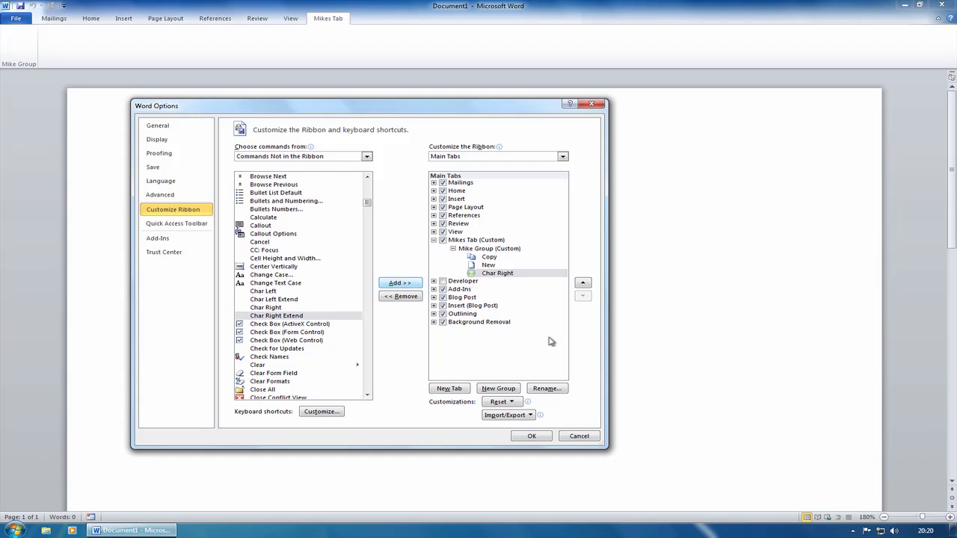
Apply the Word Options changes so Mike Group displays Copy, New Blank Document and Char Right.
click(530, 437)
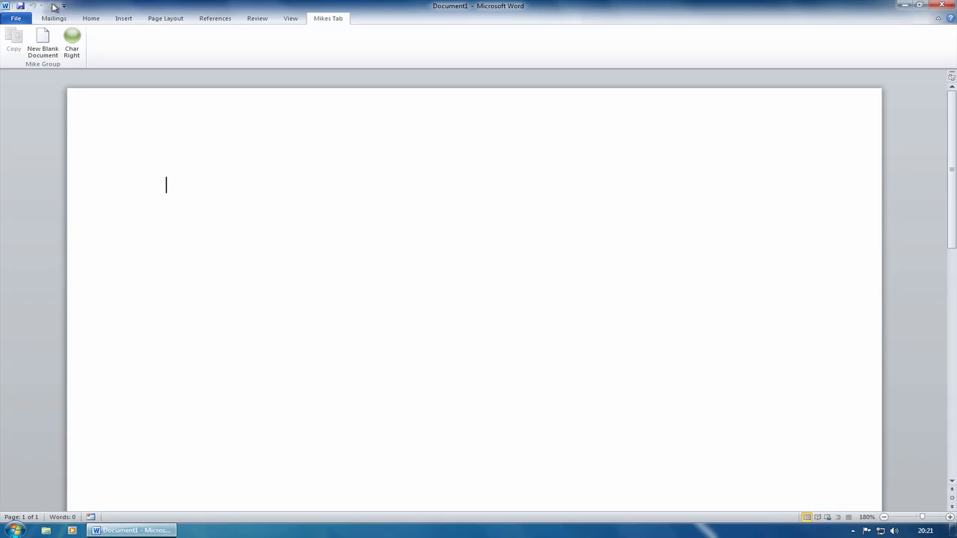
Add New and Open to the Quick Access Toolbar beside Save, Undo and Redo.
click(65, 7)
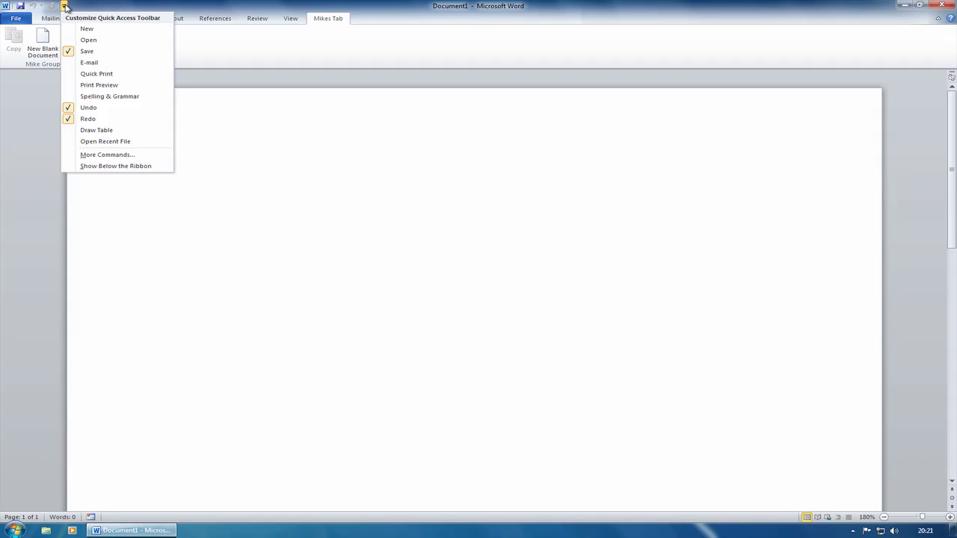
click(84, 29)
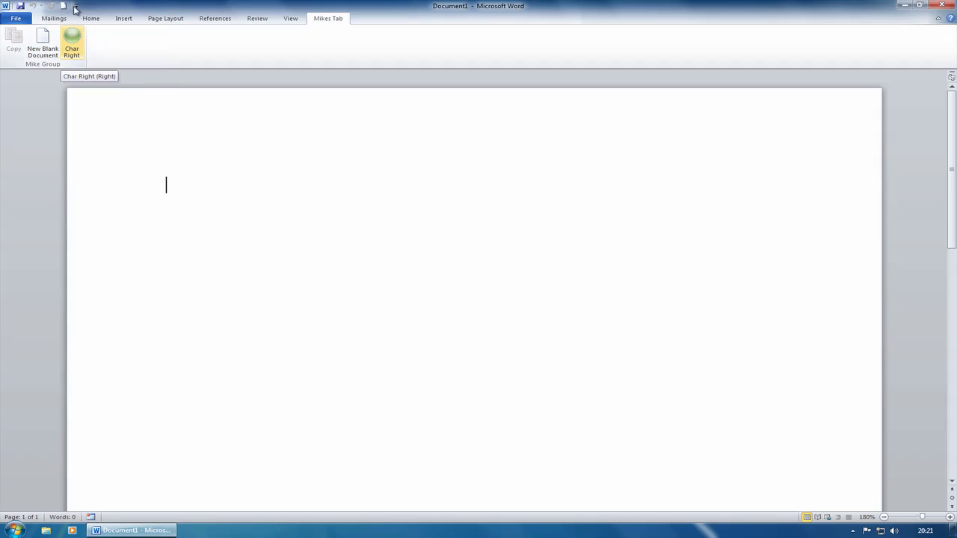
click(76, 6)
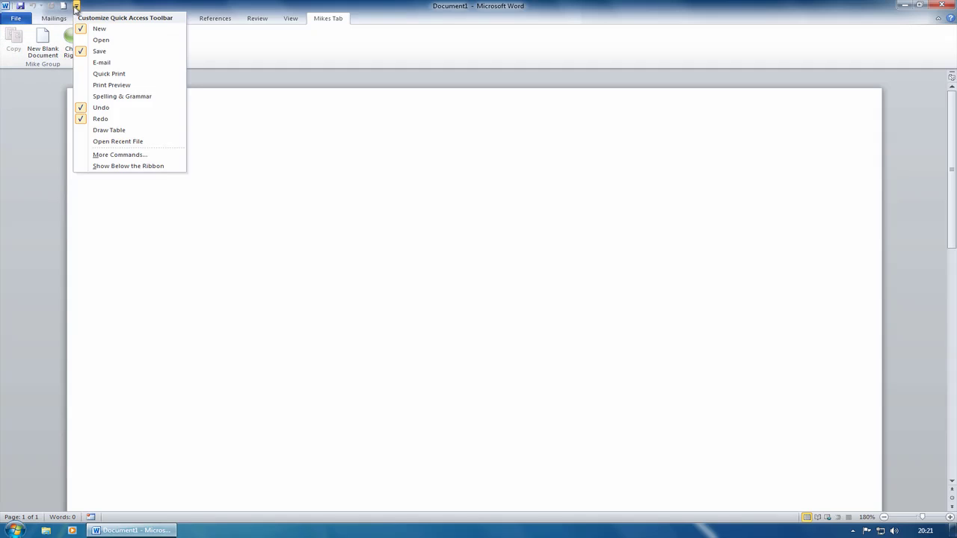
click(98, 40)
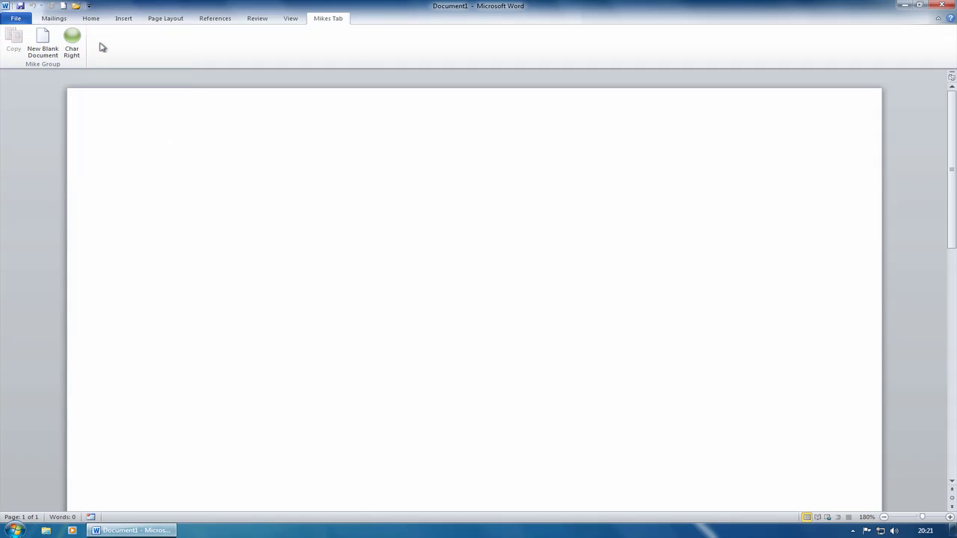
click(89, 6)
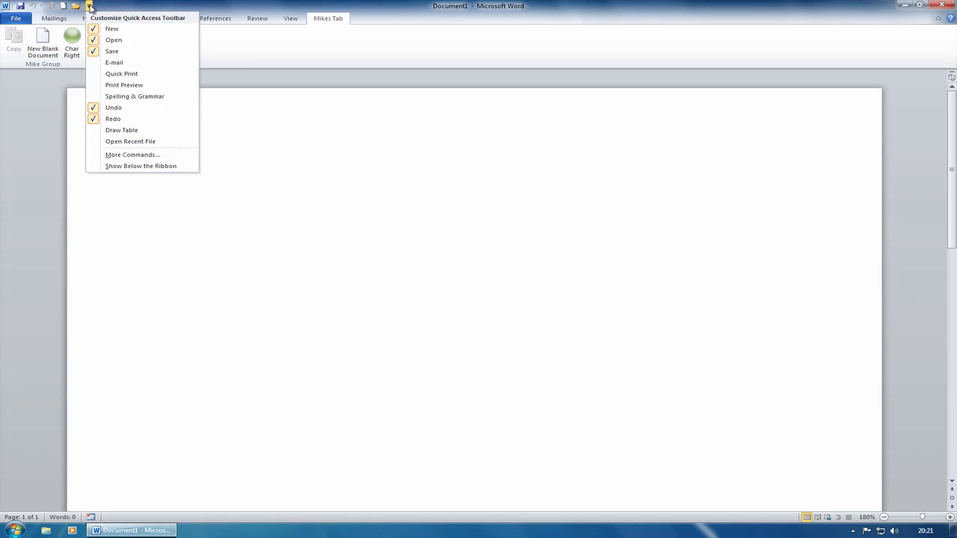
Move Redo above Undo and Save to the end of the Quick Access Toolbar list.
click(140, 155)
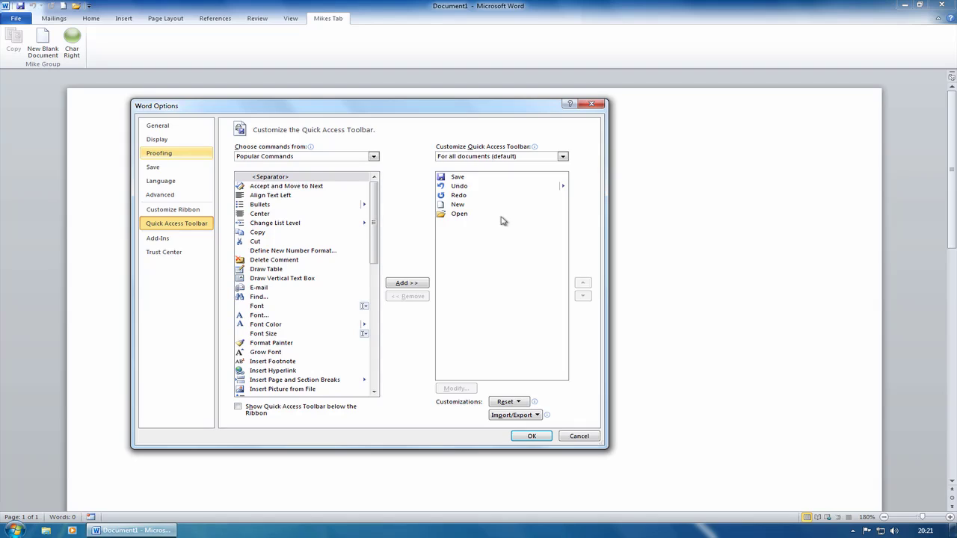
click(462, 195)
click(585, 284)
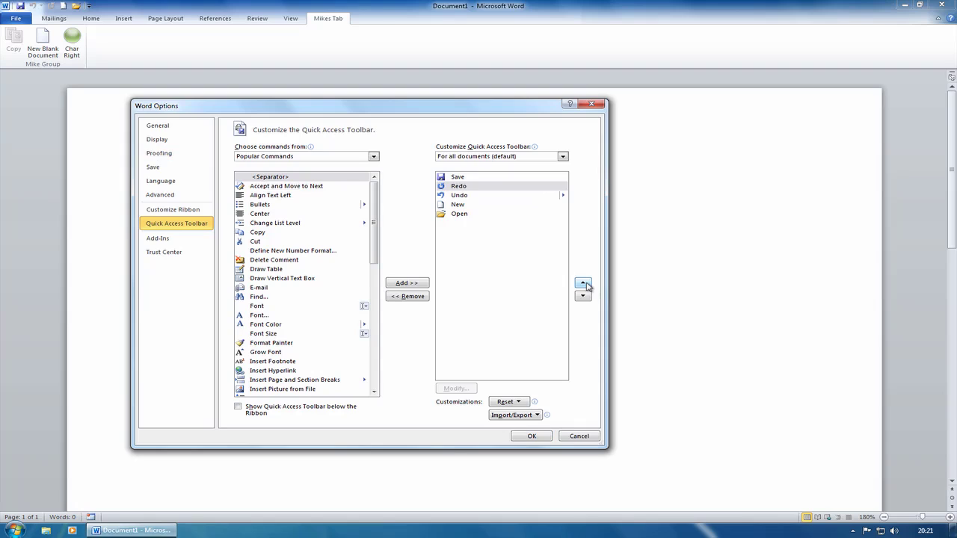
click(450, 178)
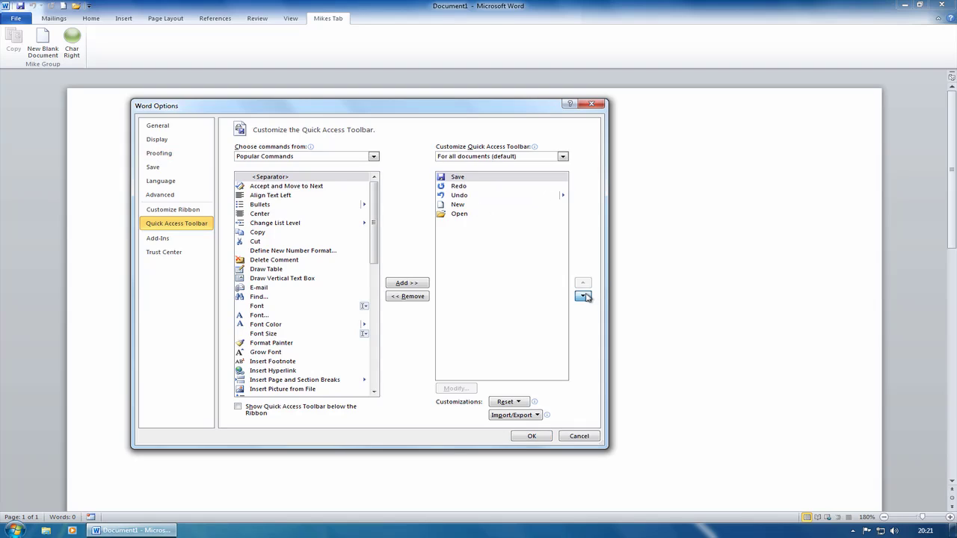
click(582, 296)
click(583, 296)
click(583, 296)
click(583, 296)
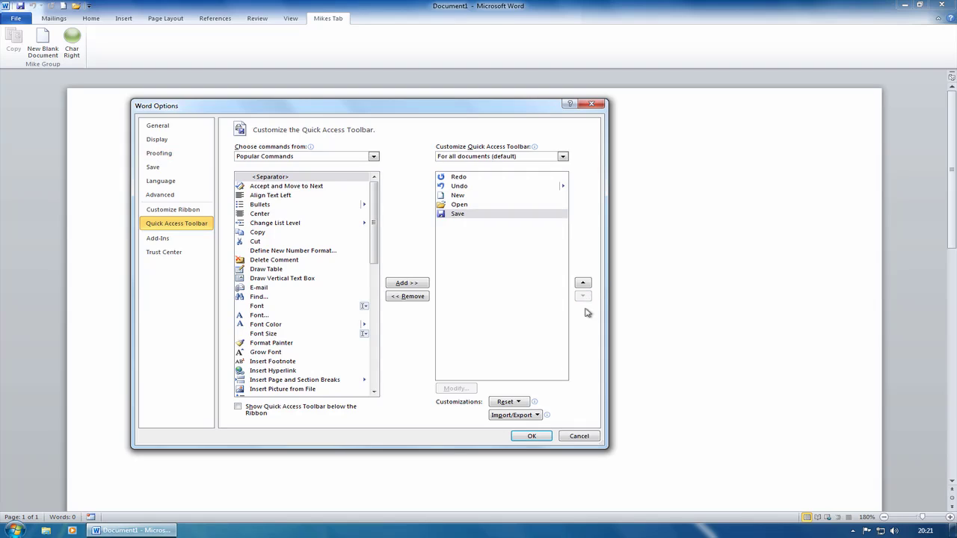
click(530, 436)
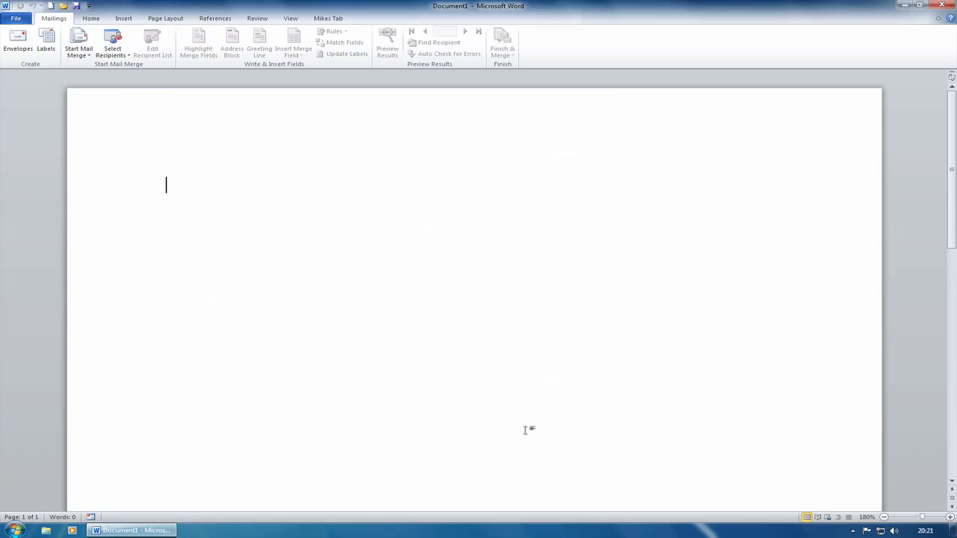